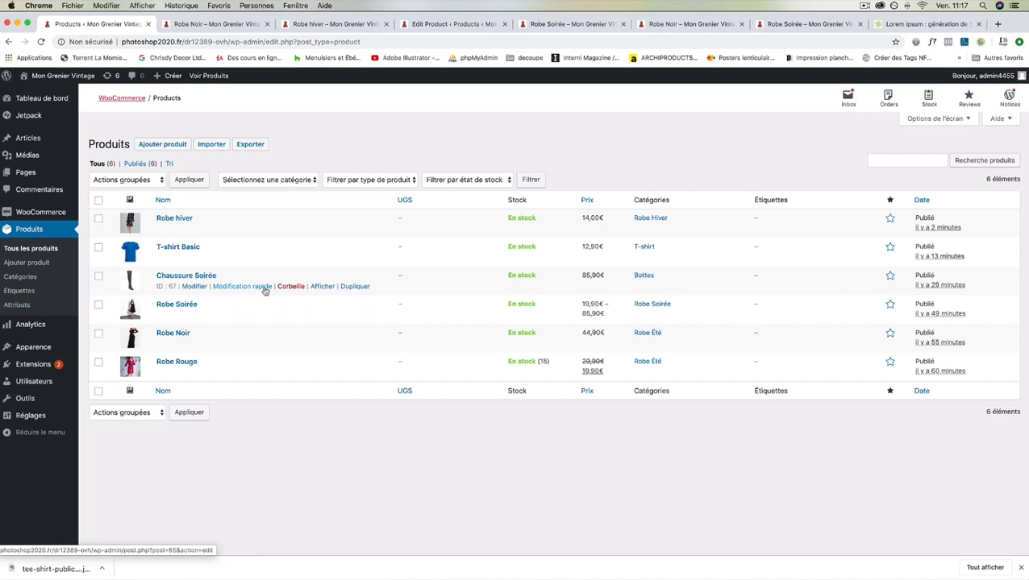
Step: Open the T-shirt Basic product for editing and examine the attributes in its product data
click(193, 258)
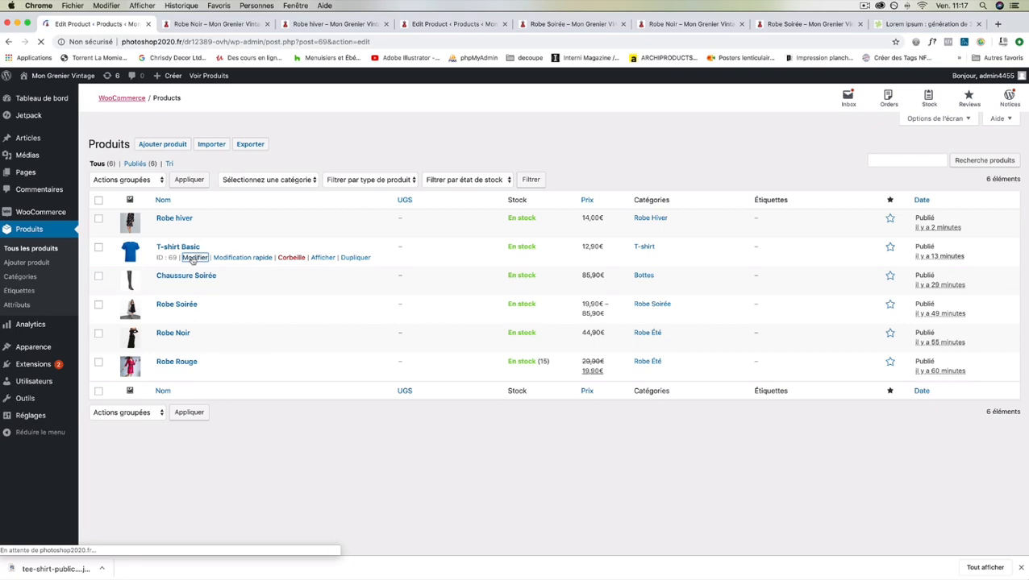
scroll(143, 443, down, 4)
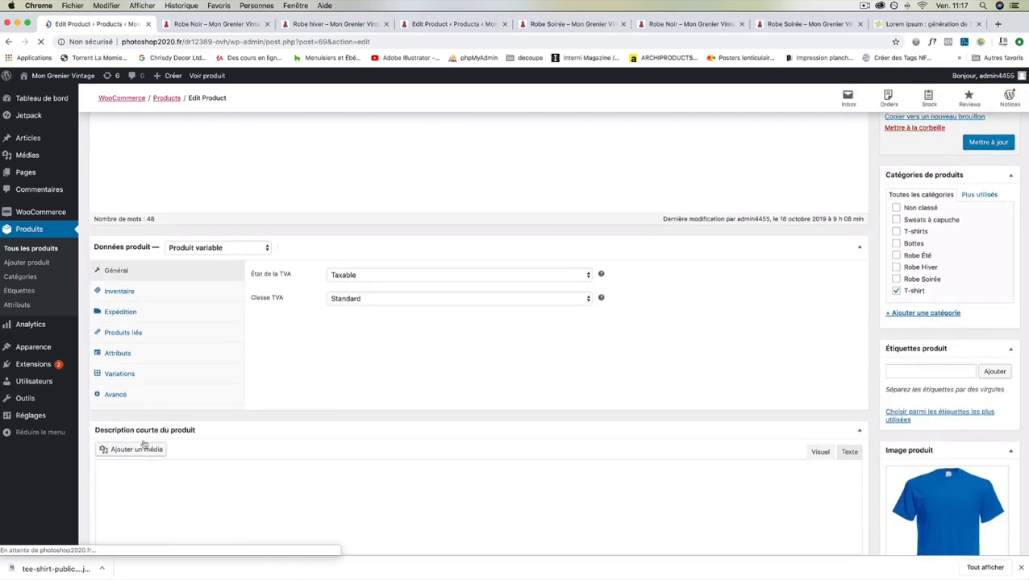
scroll(133, 335, down, 4)
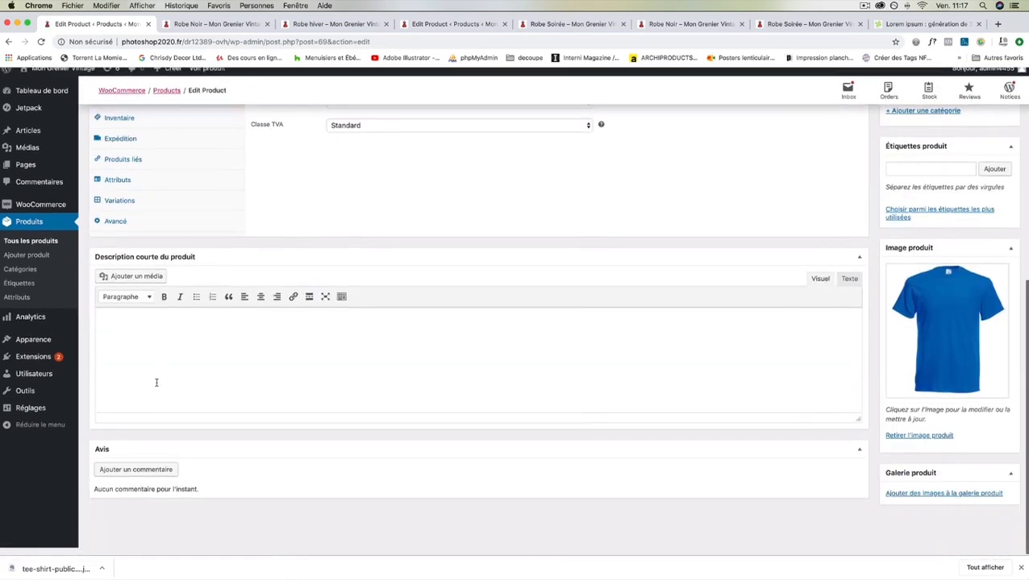
scroll(156, 382, up, 3)
click(143, 295)
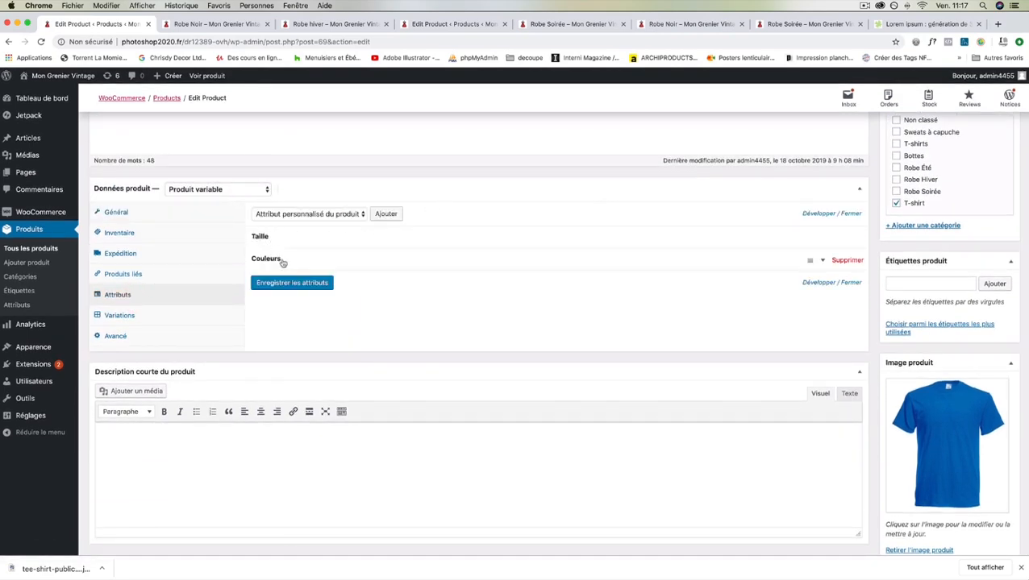
scroll(282, 261, up, 5)
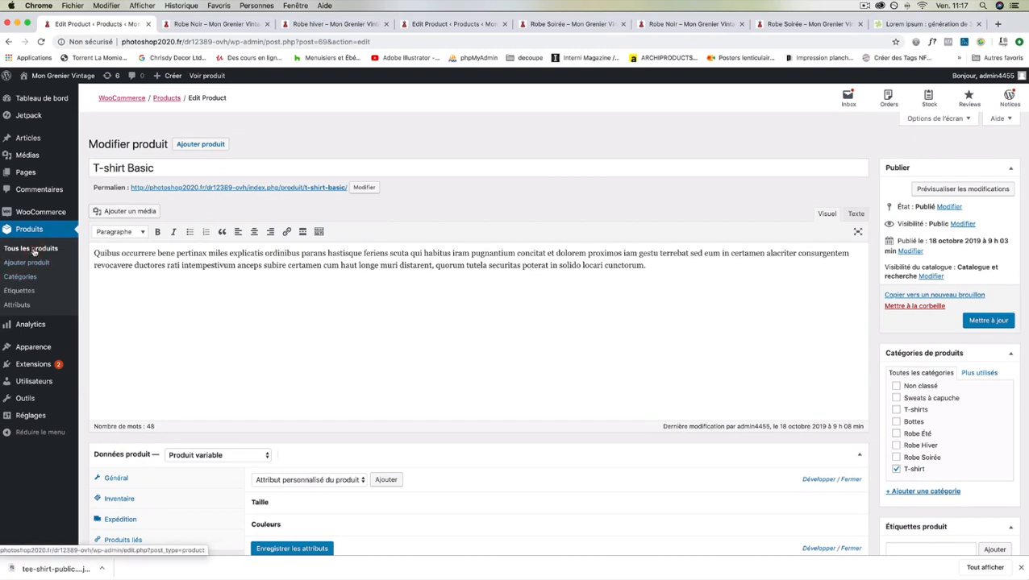
Step: Check the edit page of the Robe hiver product and return to the full product list
click(33, 249)
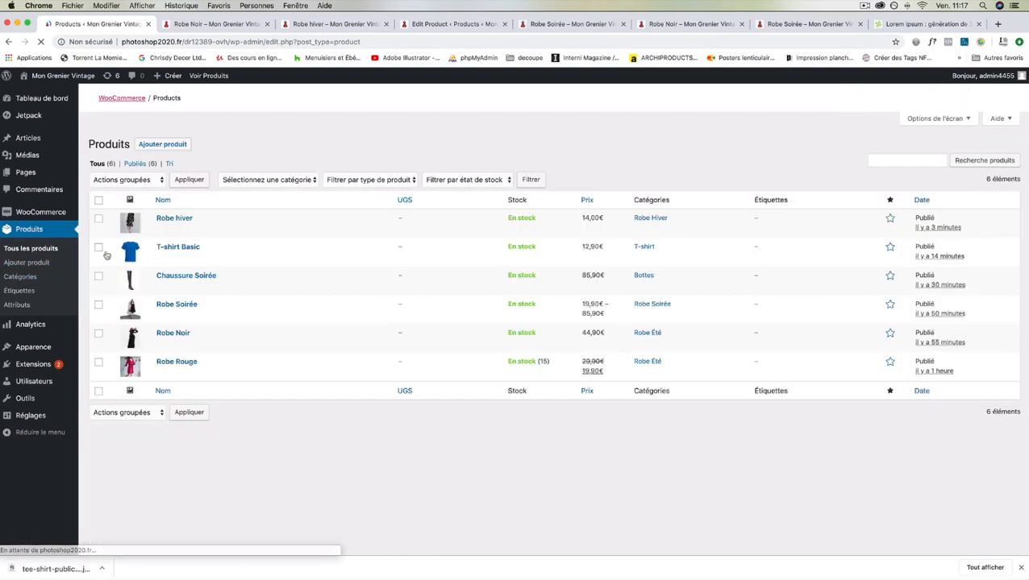
click(195, 228)
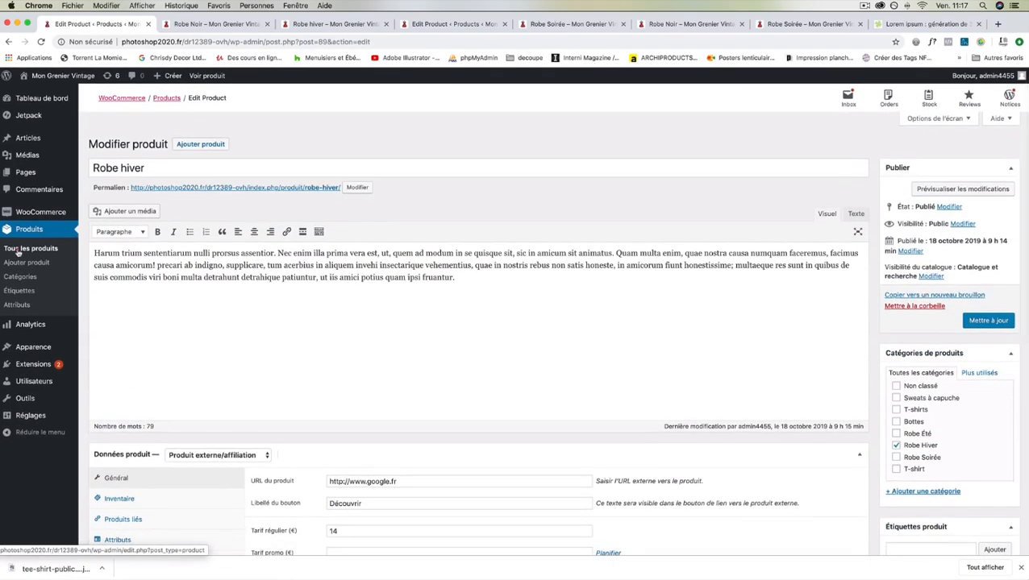
click(18, 252)
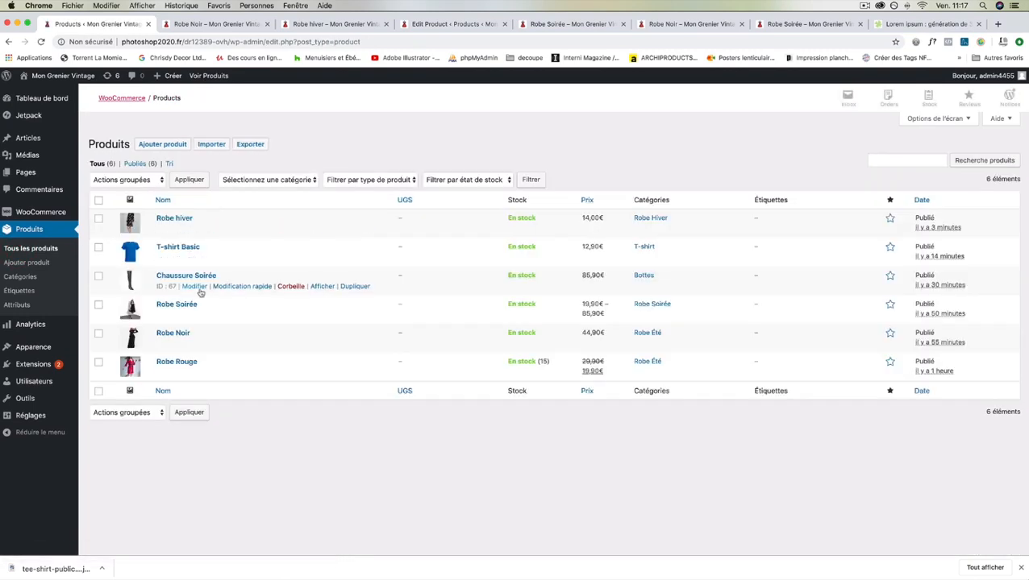
Step: Open the Robe Noir product for editing and add an empty custom attribute to its product data
click(194, 345)
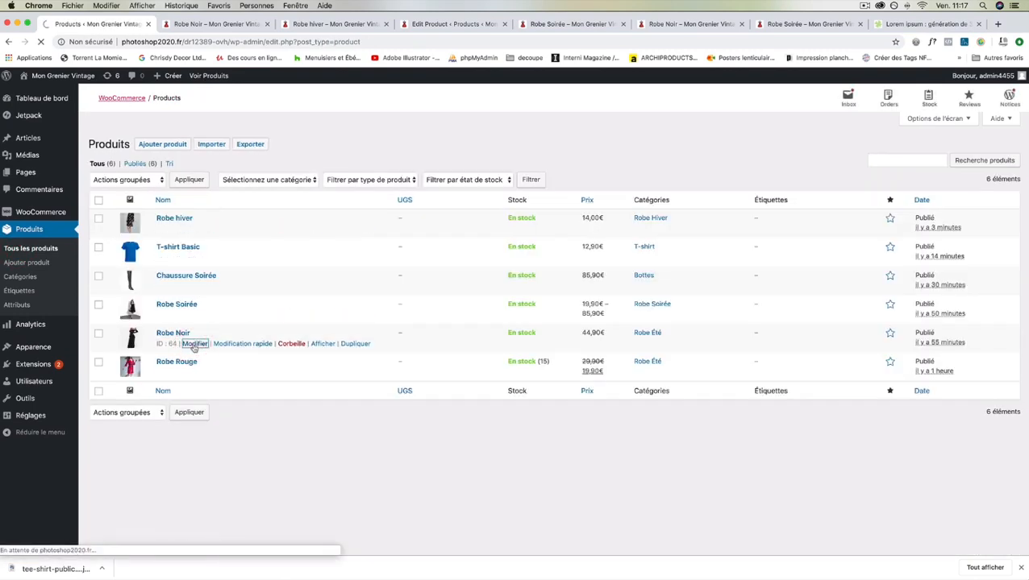
scroll(193, 348, down, 4)
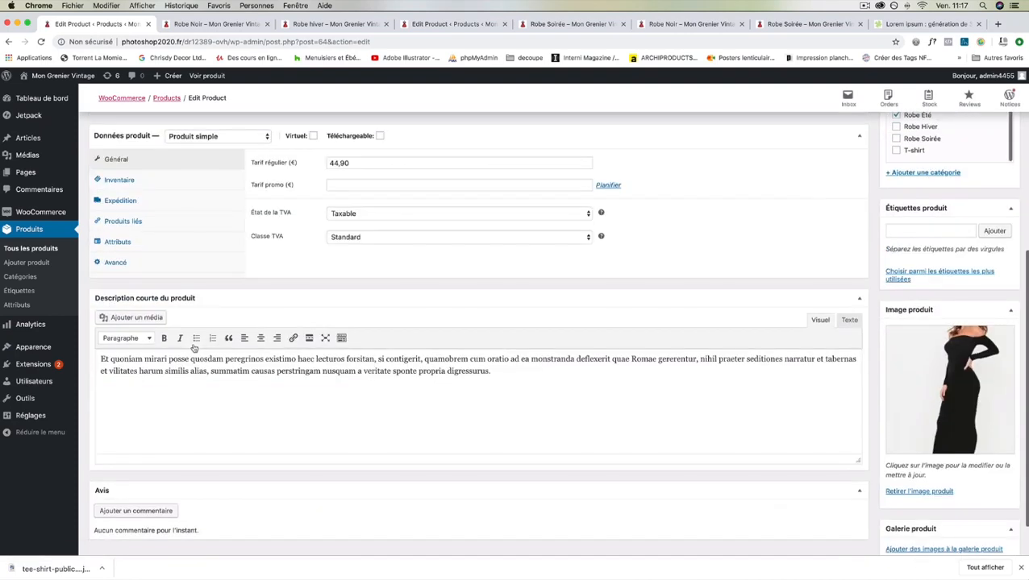
scroll(194, 322, up, 2)
click(131, 314)
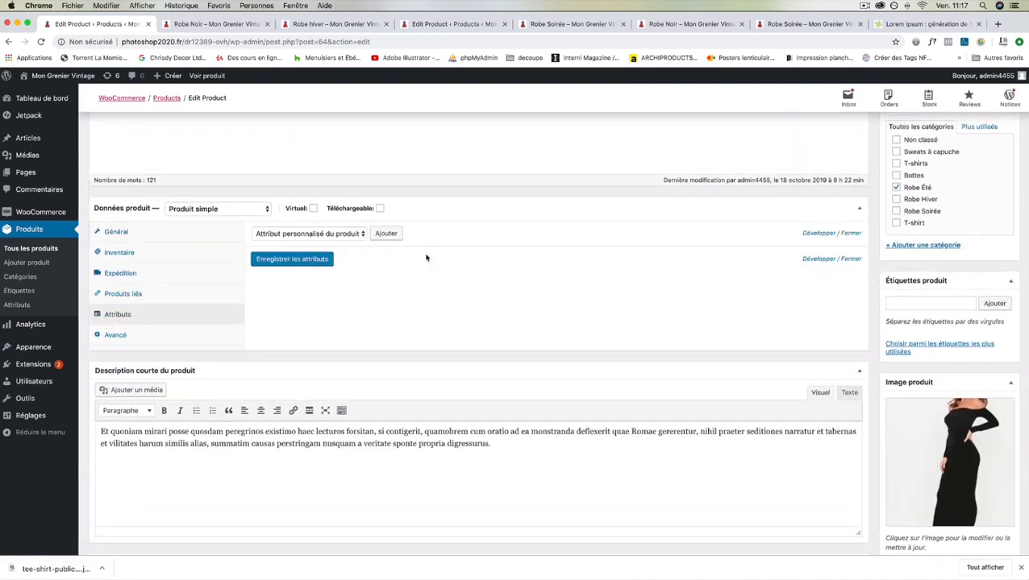
click(818, 233)
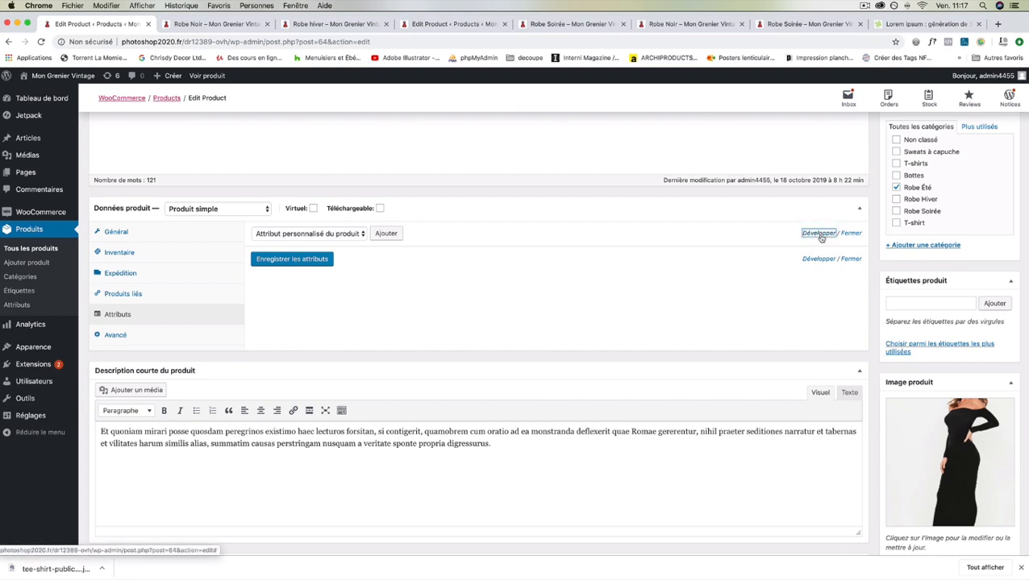
click(818, 234)
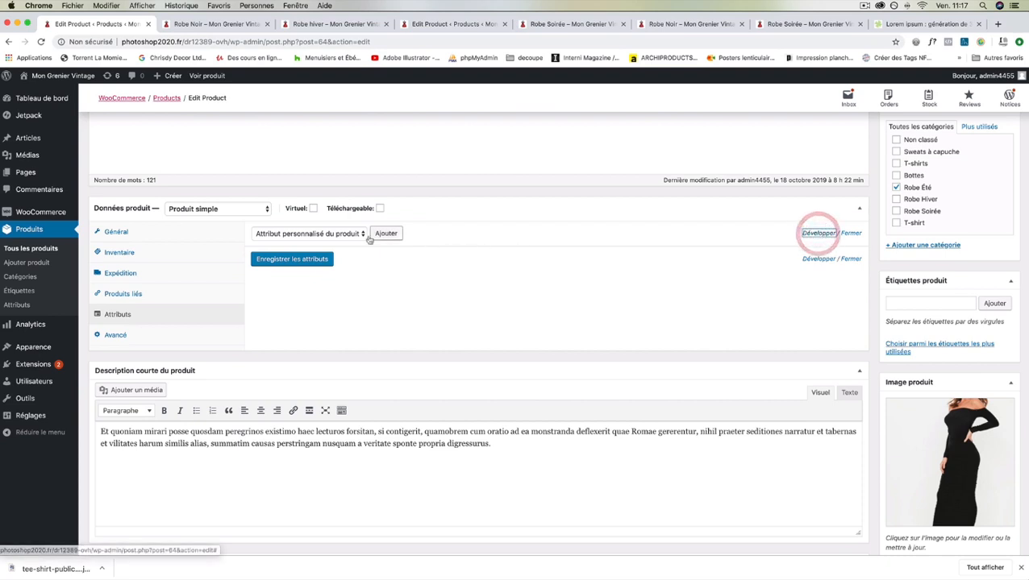
click(345, 234)
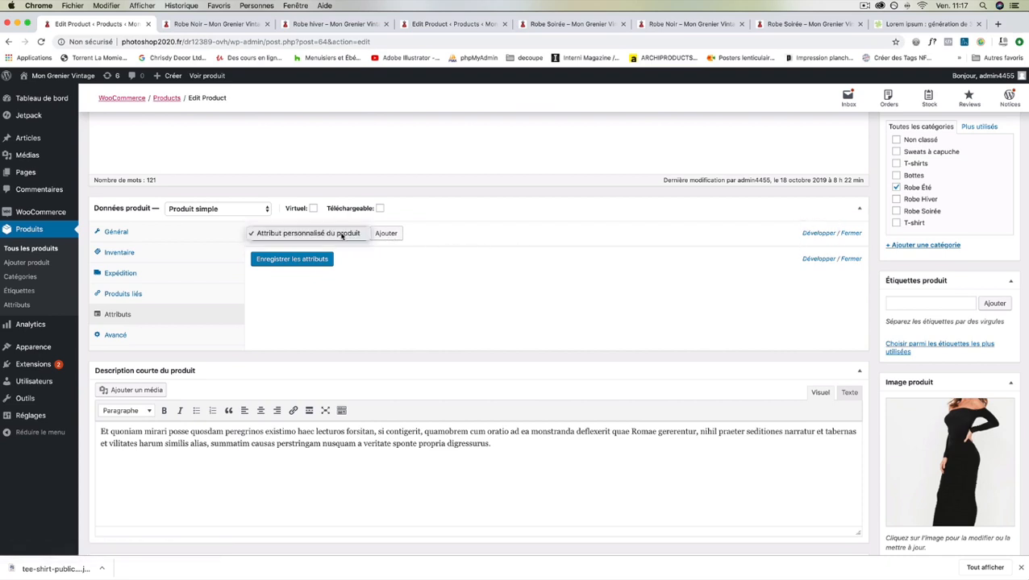
click(340, 234)
click(385, 236)
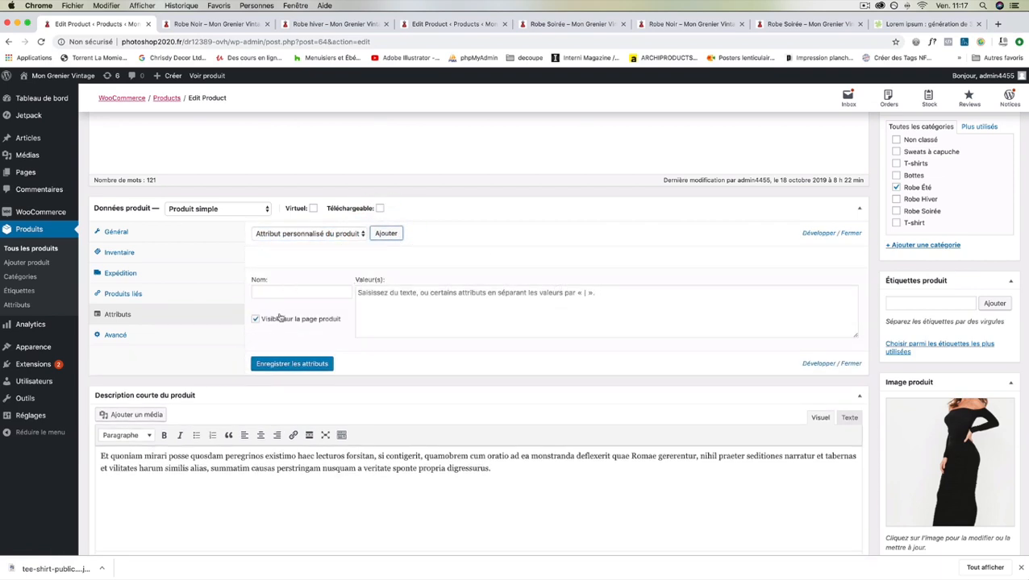
Step: Create a new global product attribute with the name Taille and the identifier Taille
click(18, 305)
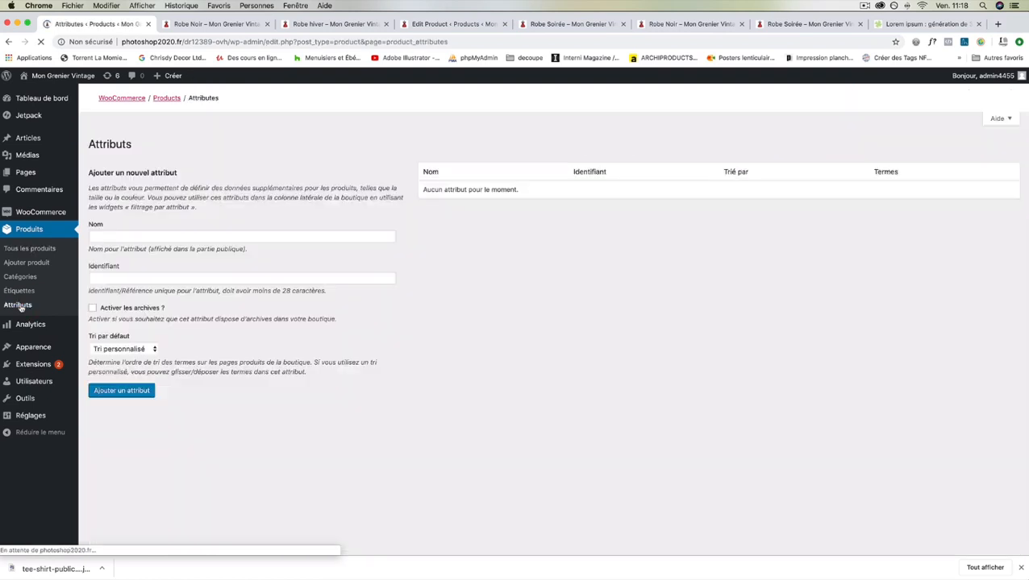
click(118, 238)
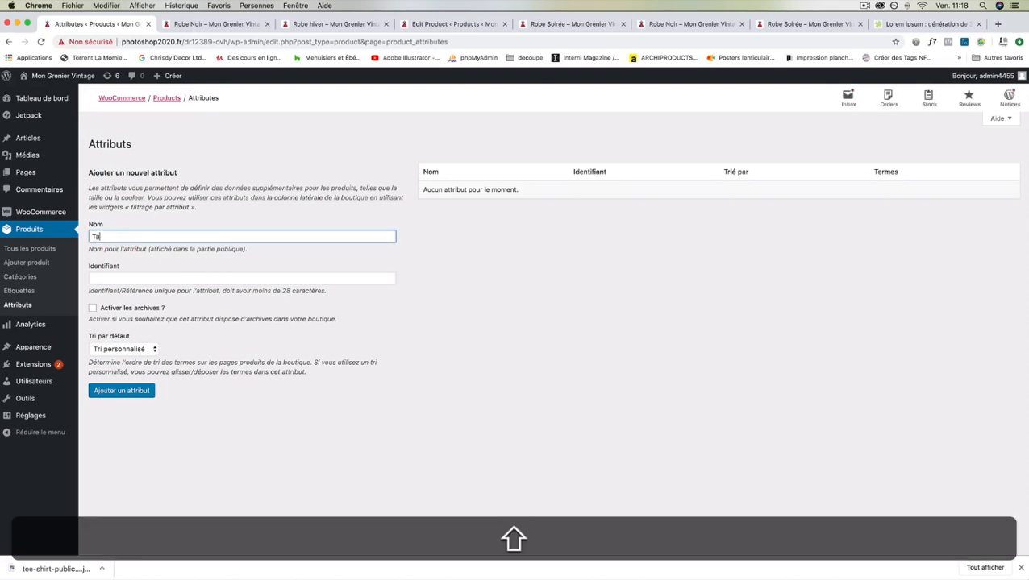
text(Taille)
key(Tab)
text(Tai)
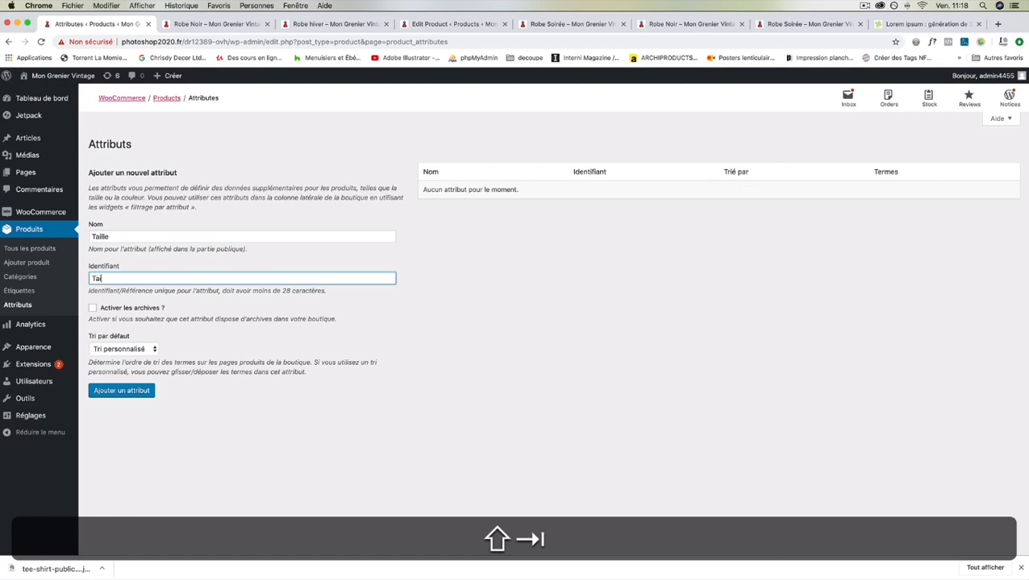
text(lle)
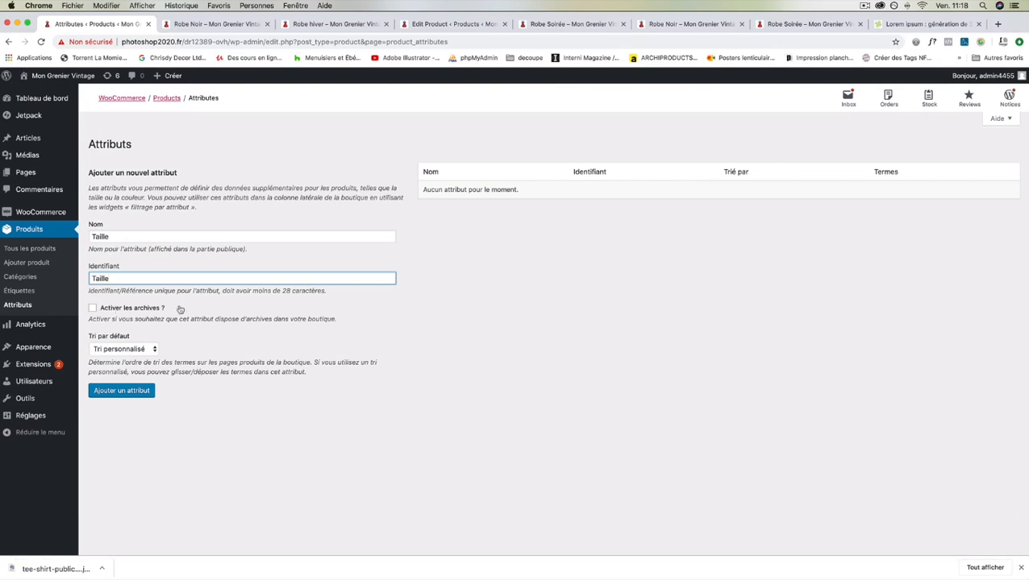
click(122, 391)
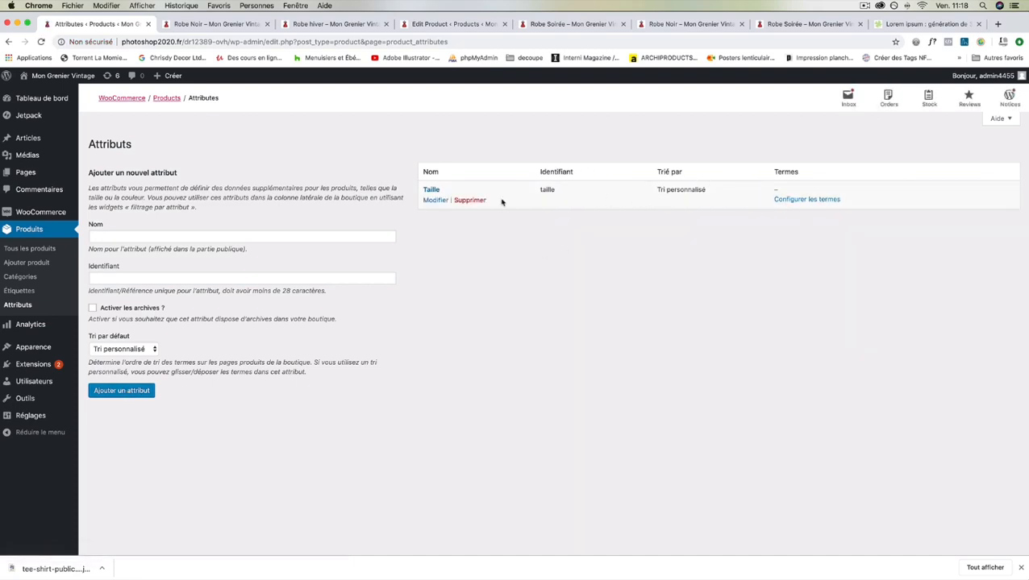
Step: Review the settings of the Taille attribute, update it as is and return to the attribute list
click(439, 201)
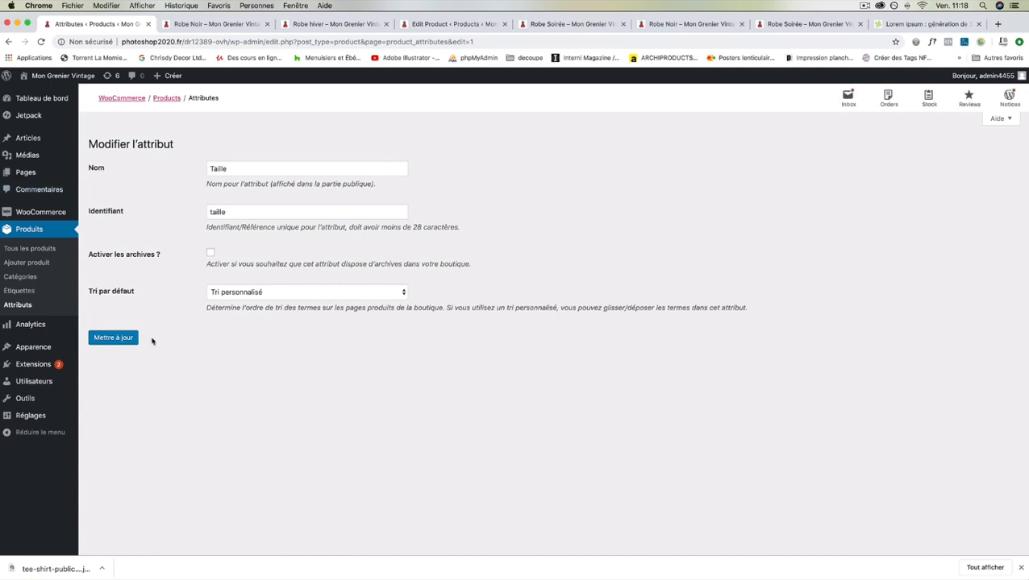
click(115, 338)
click(21, 307)
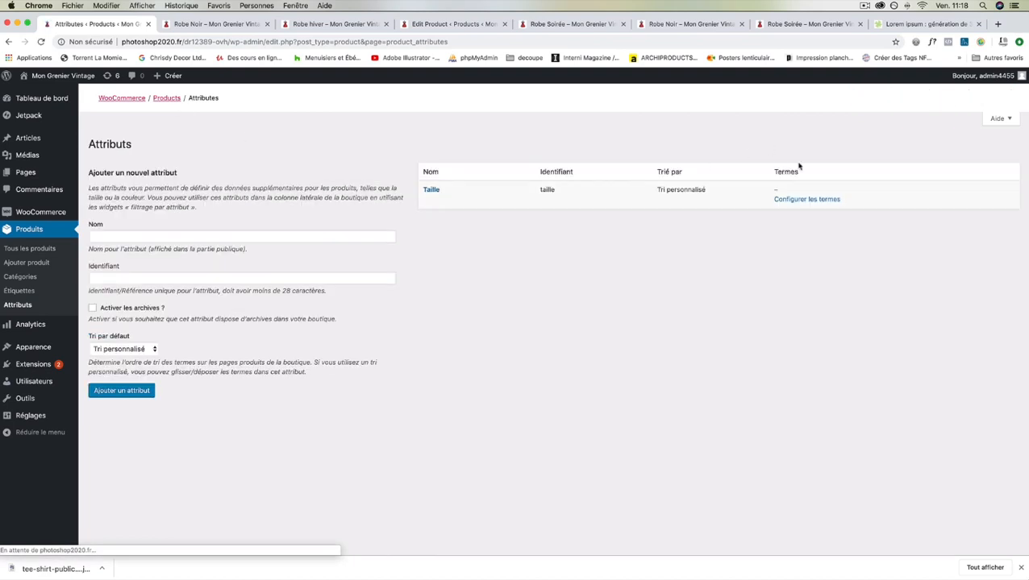
Step: Add the terms S, M, L and XL to the Taille attribute
click(818, 200)
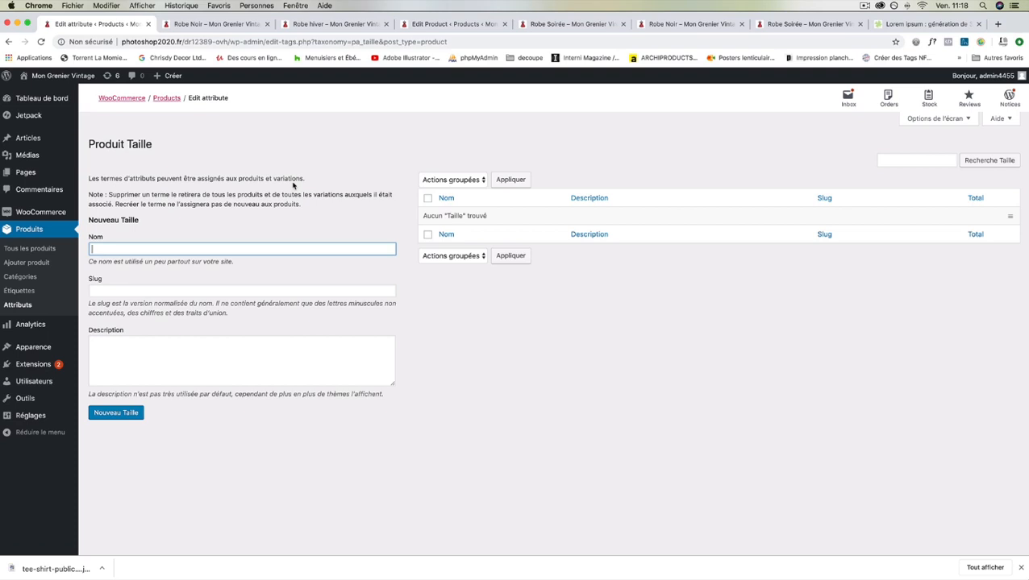
click(134, 249)
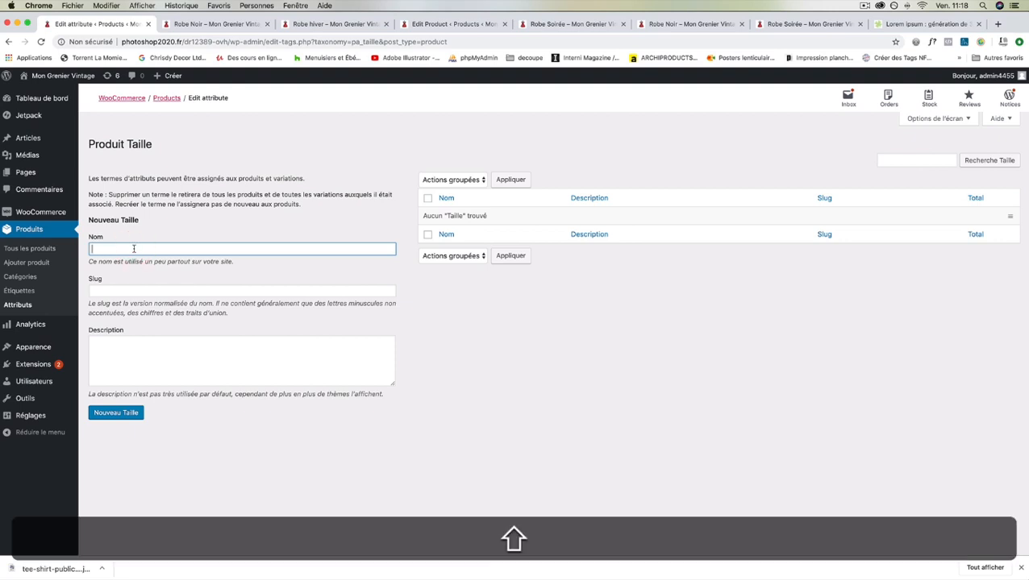
text(S)
click(121, 414)
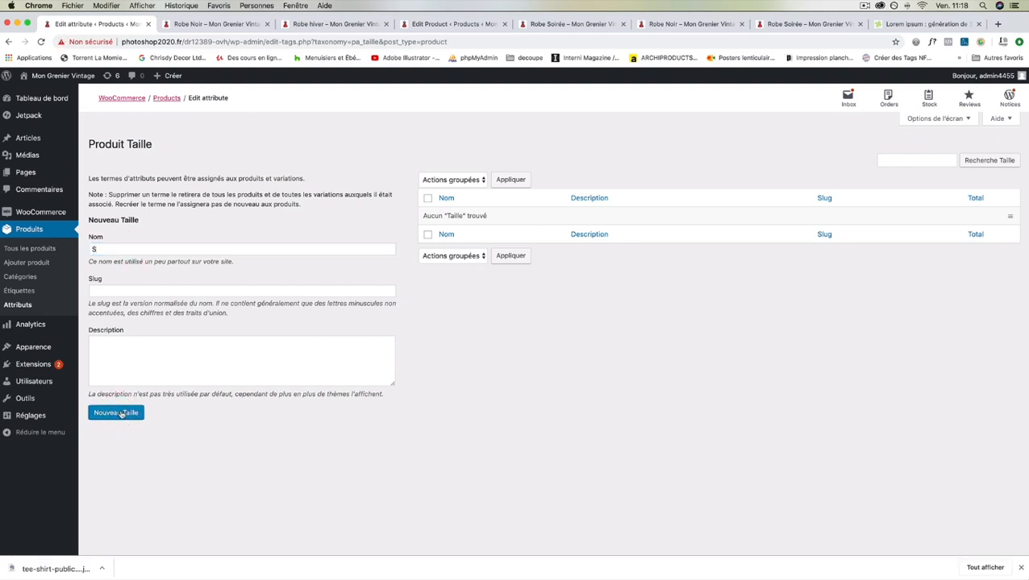
click(123, 252)
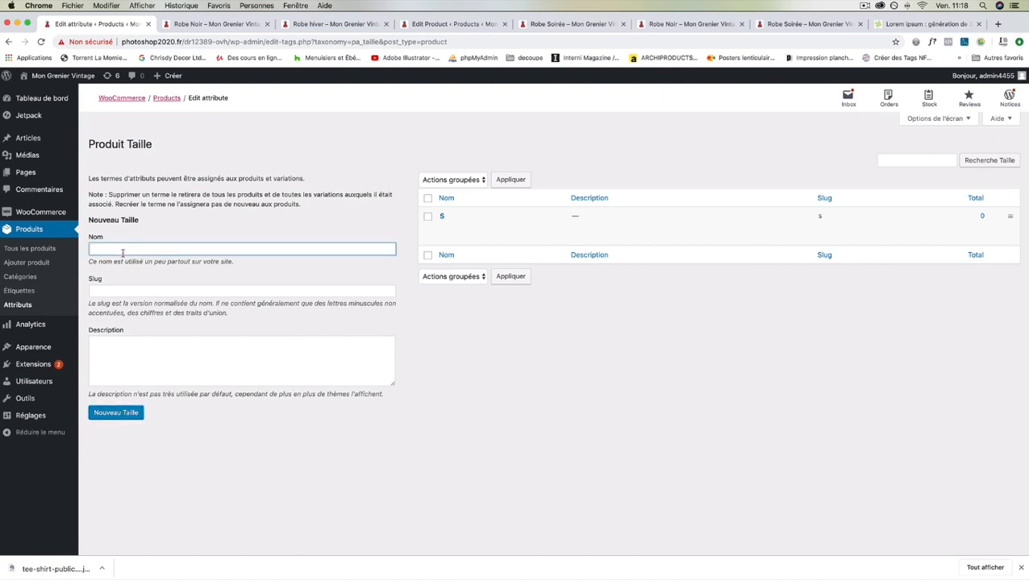
text(M)
click(101, 413)
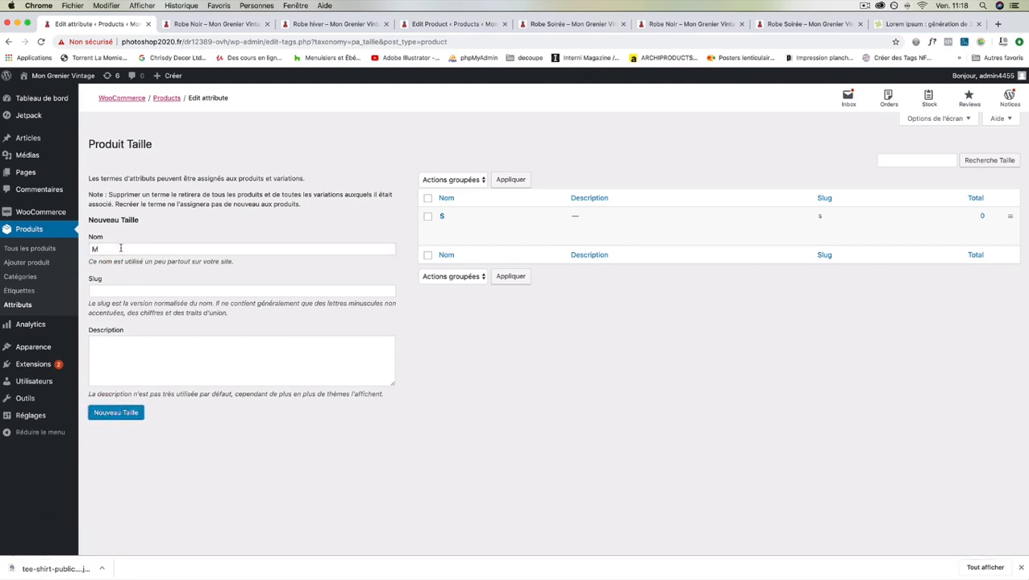
text(L)
click(124, 415)
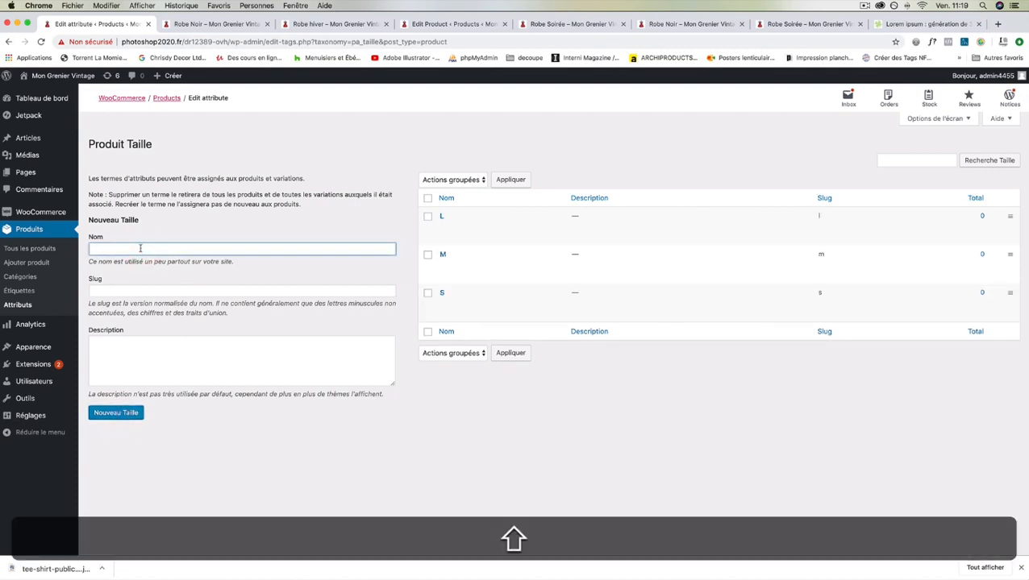
text(XL)
click(124, 414)
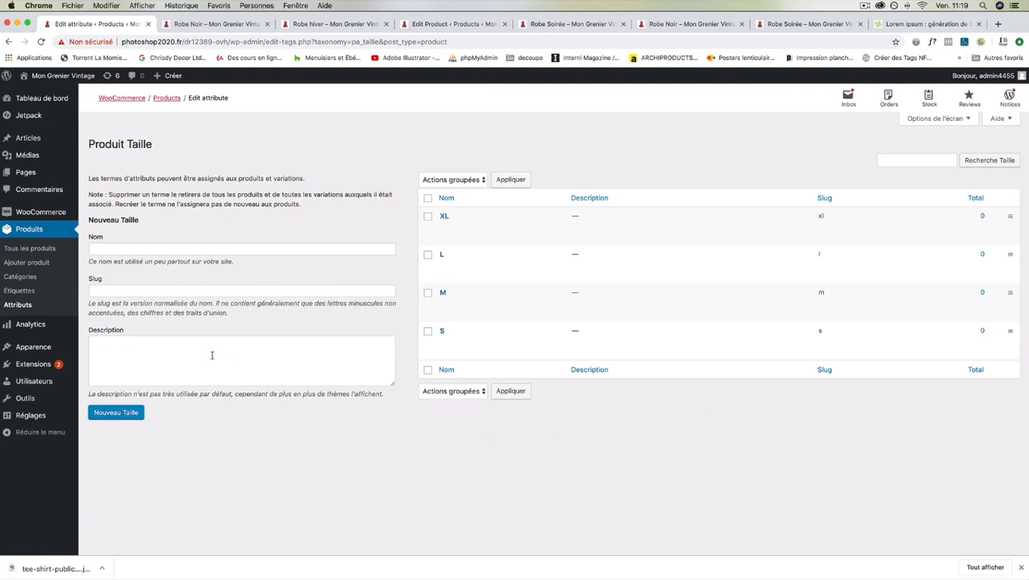
Step: Open the Robe Noir product for editing and add the Taille attribute to its product data
click(32, 265)
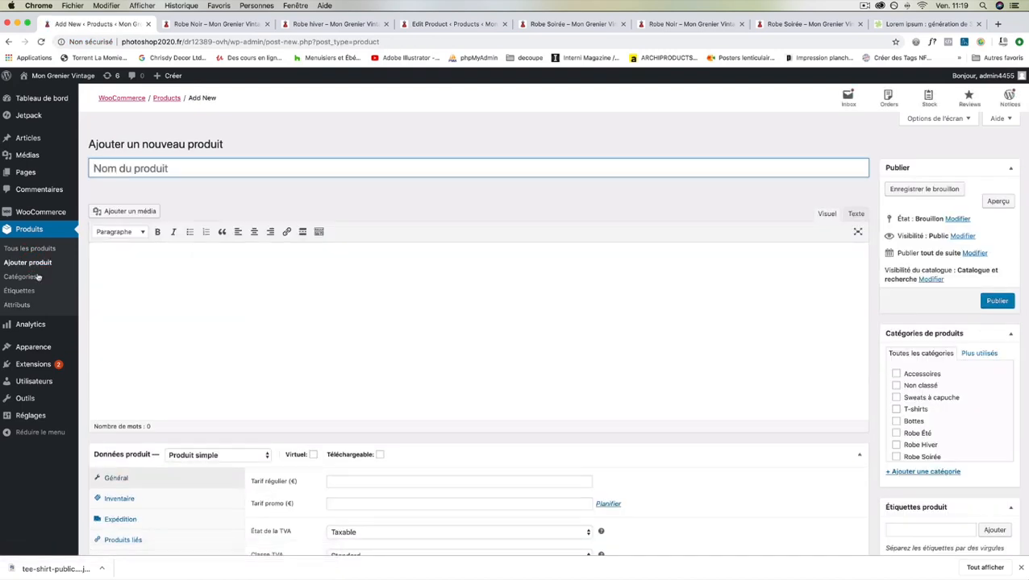
click(29, 249)
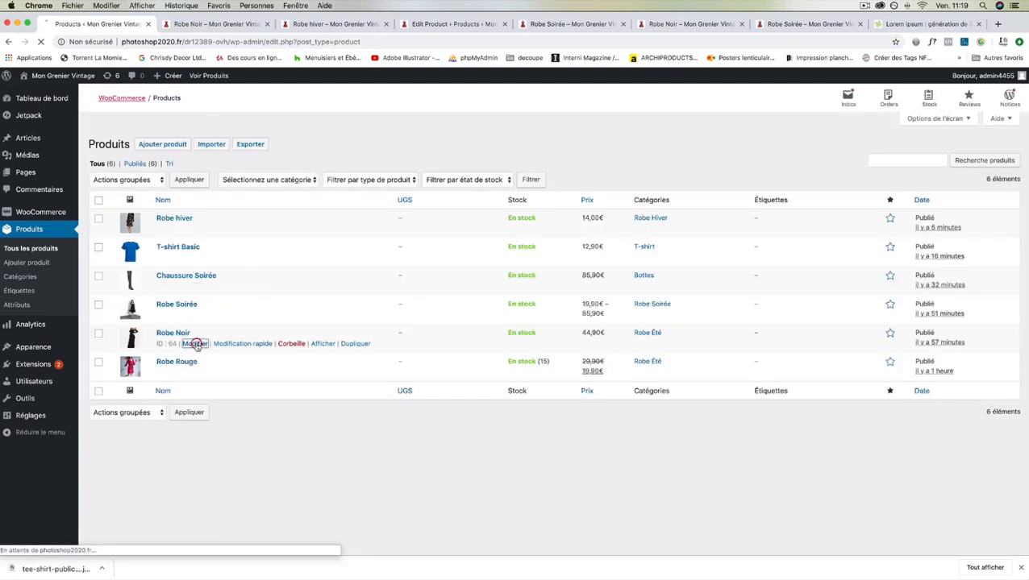
click(194, 344)
scroll(214, 342, down, 3)
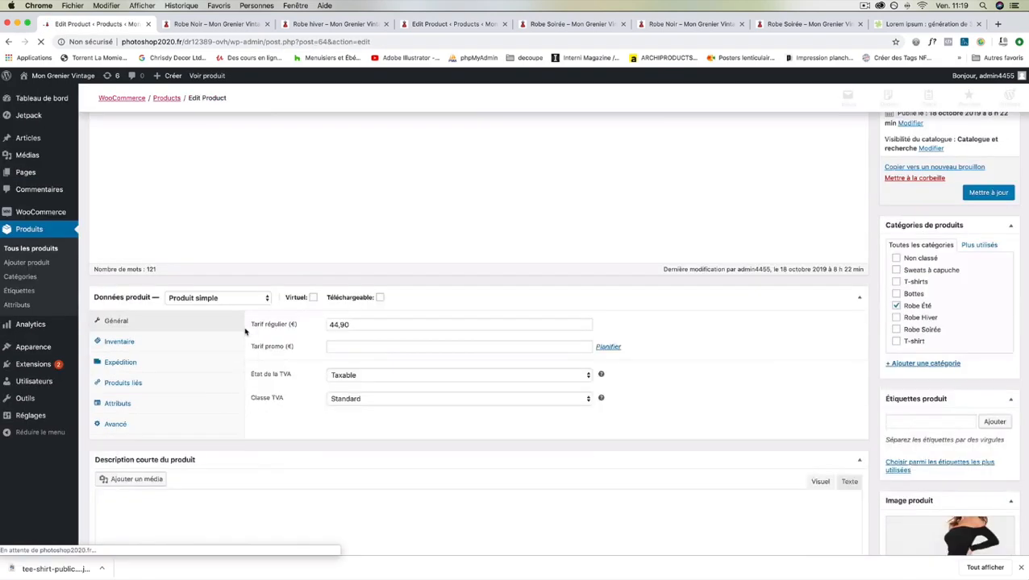
click(137, 365)
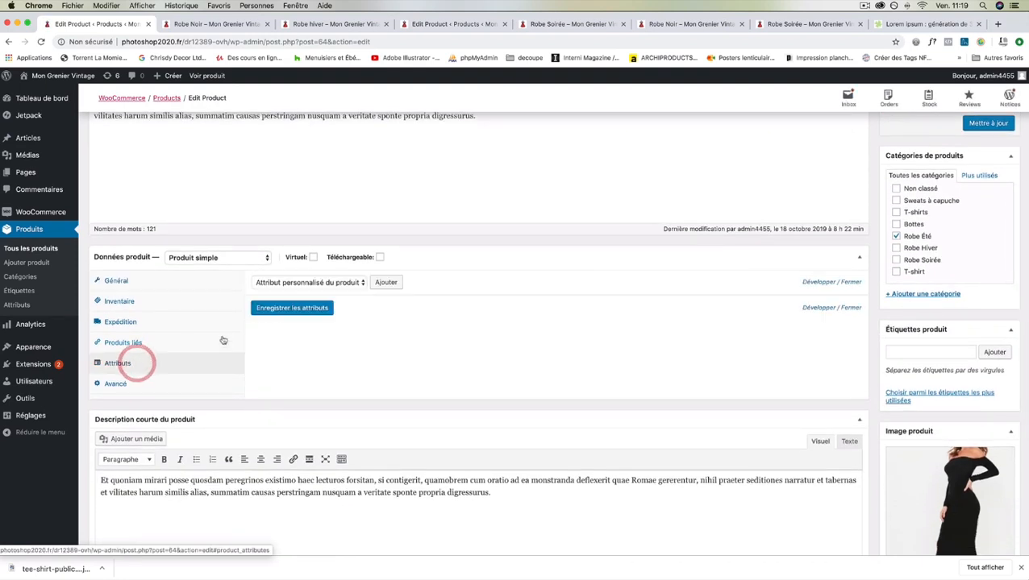
click(351, 283)
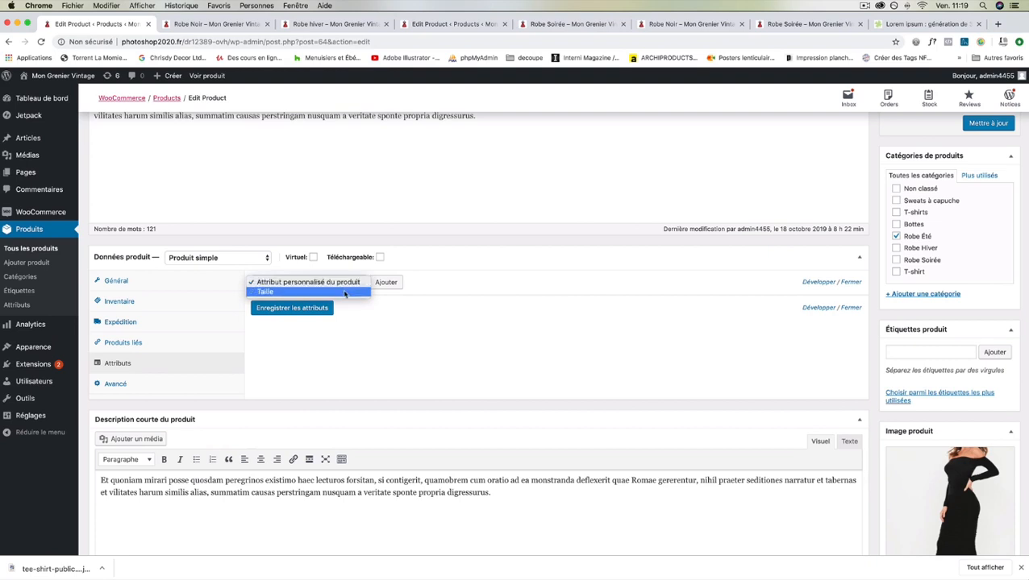
click(345, 292)
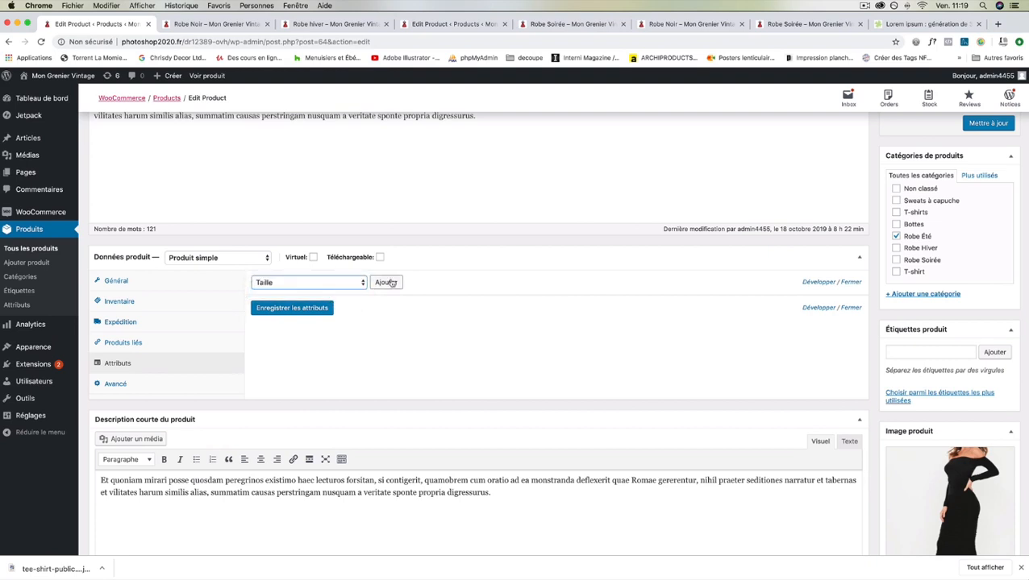
click(388, 283)
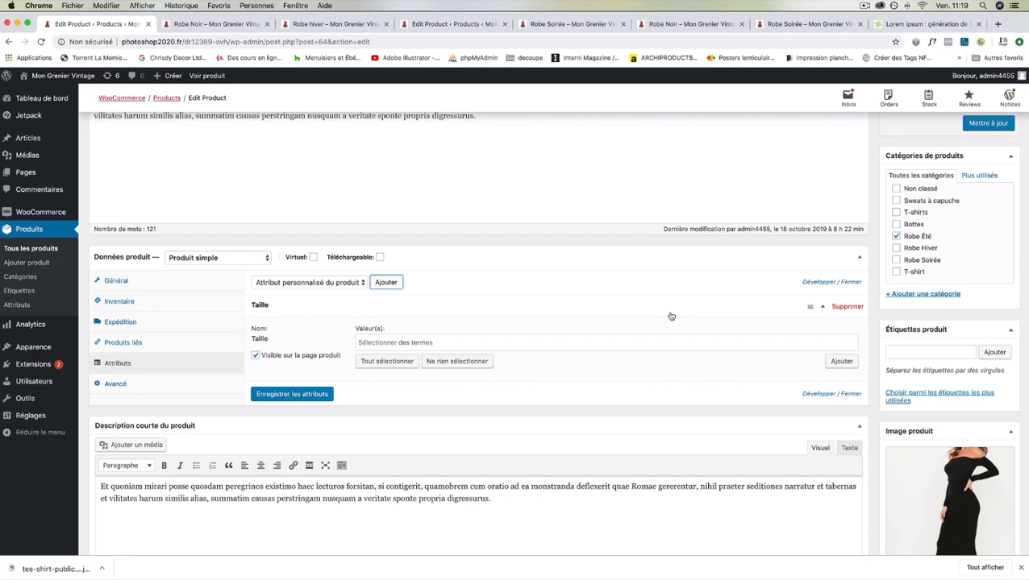
Step: Assign the values L, M and S to the product's Taille attribute and save the attributes
click(390, 342)
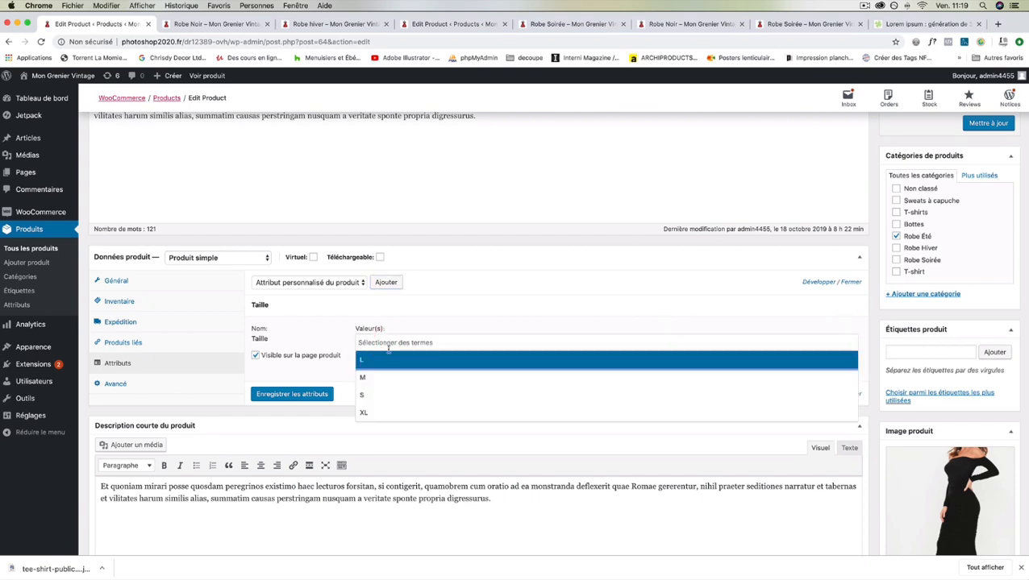
click(389, 380)
click(390, 344)
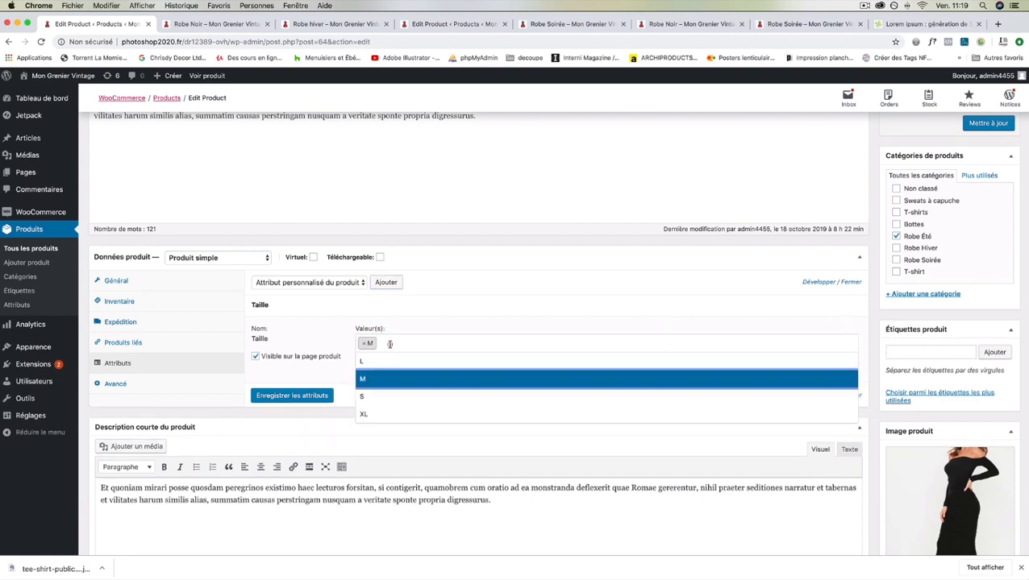
click(379, 396)
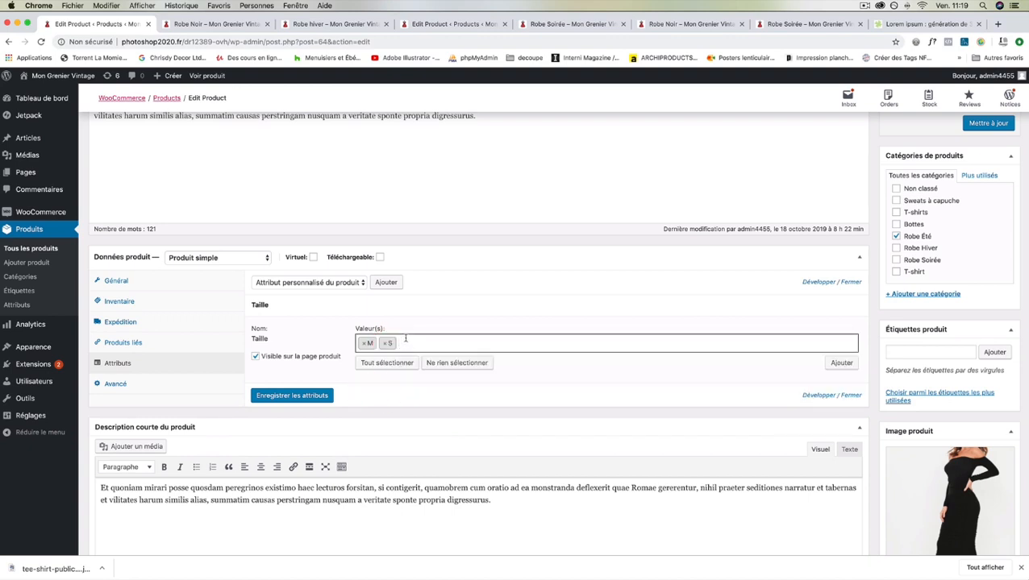
click(404, 338)
click(419, 413)
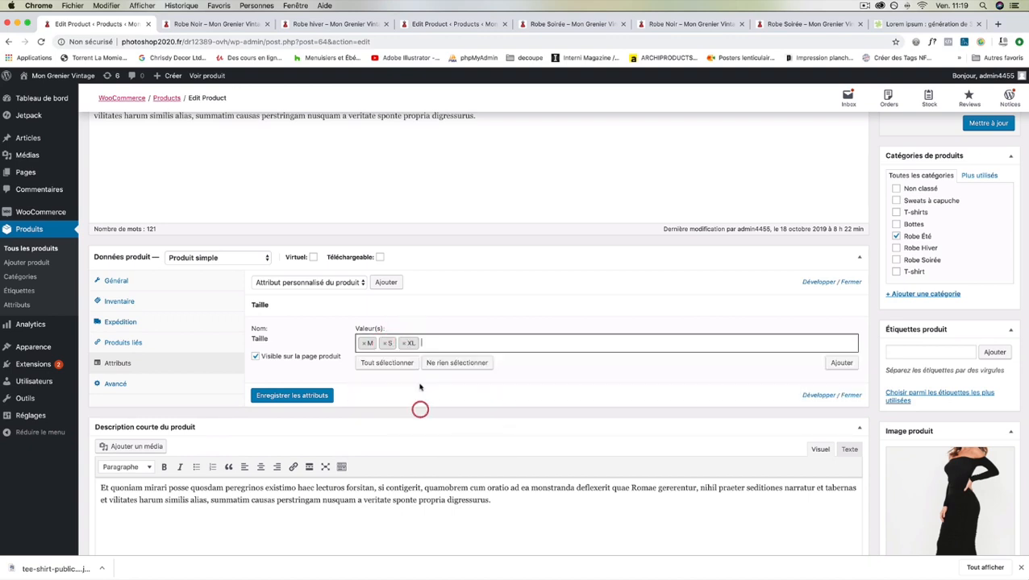
click(433, 345)
click(419, 364)
click(425, 345)
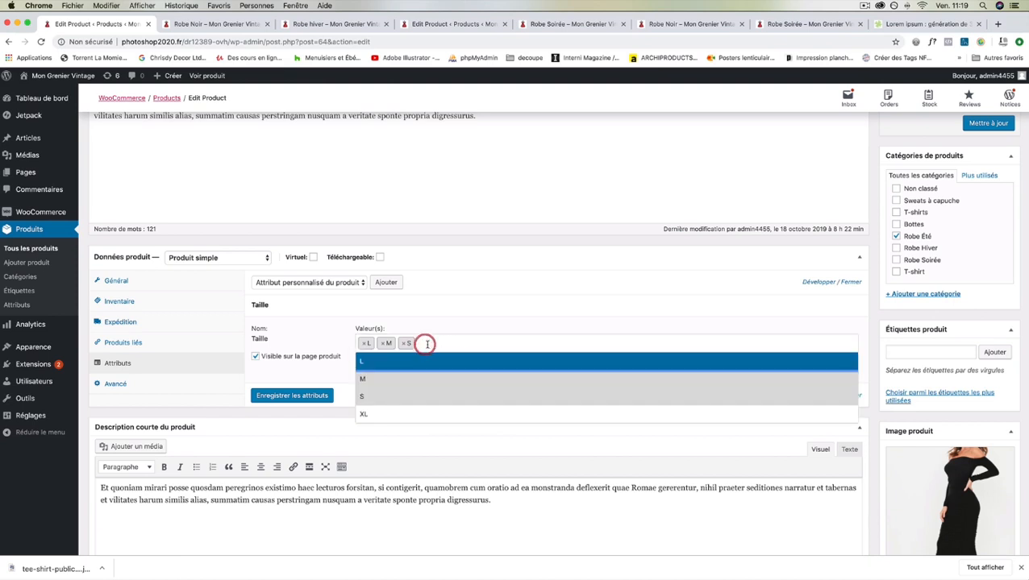
click(506, 313)
click(507, 313)
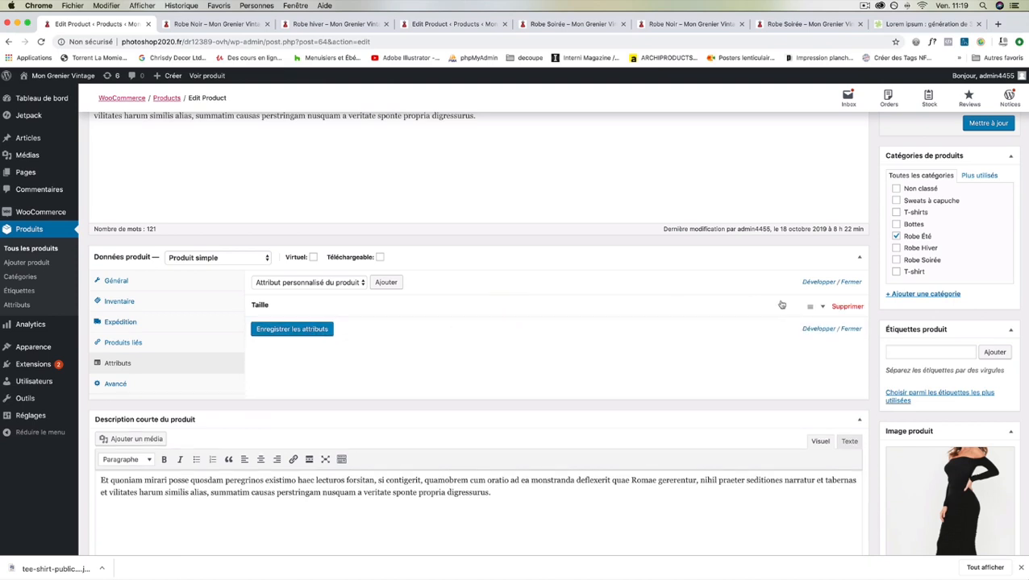
click(818, 306)
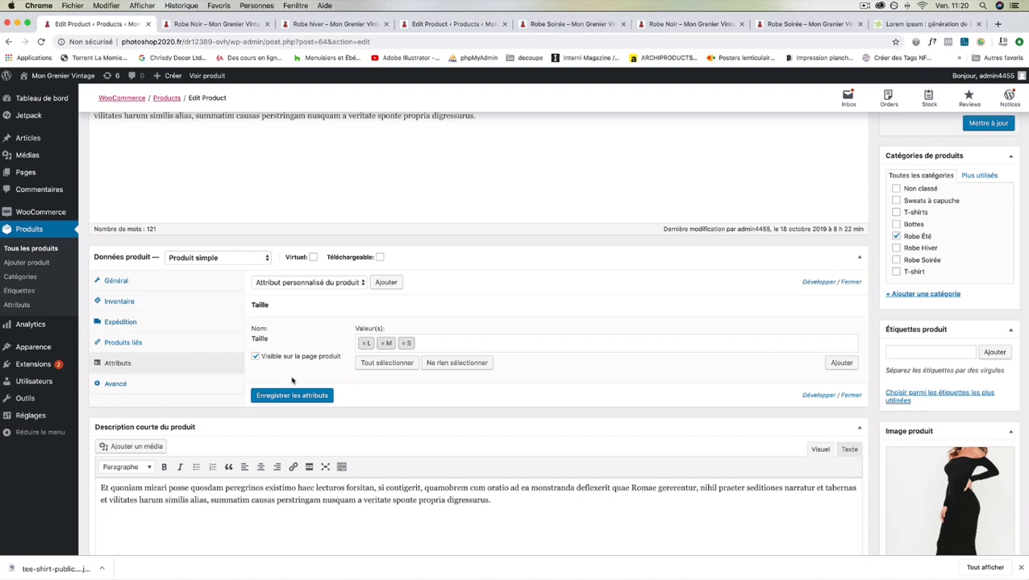
click(292, 394)
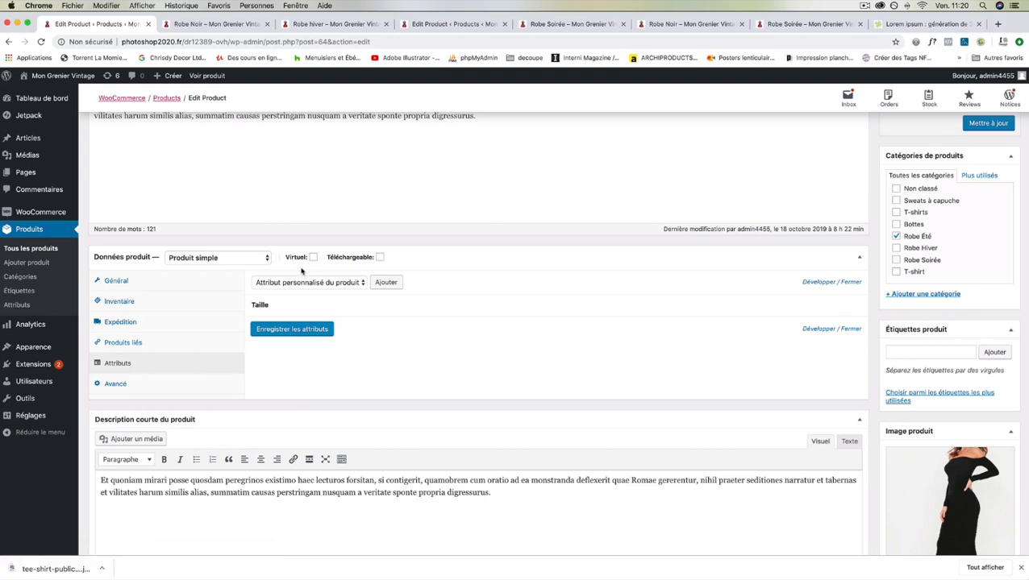
Step: Change the product type to Produit variable and check its attributes and variations
click(204, 259)
click(206, 288)
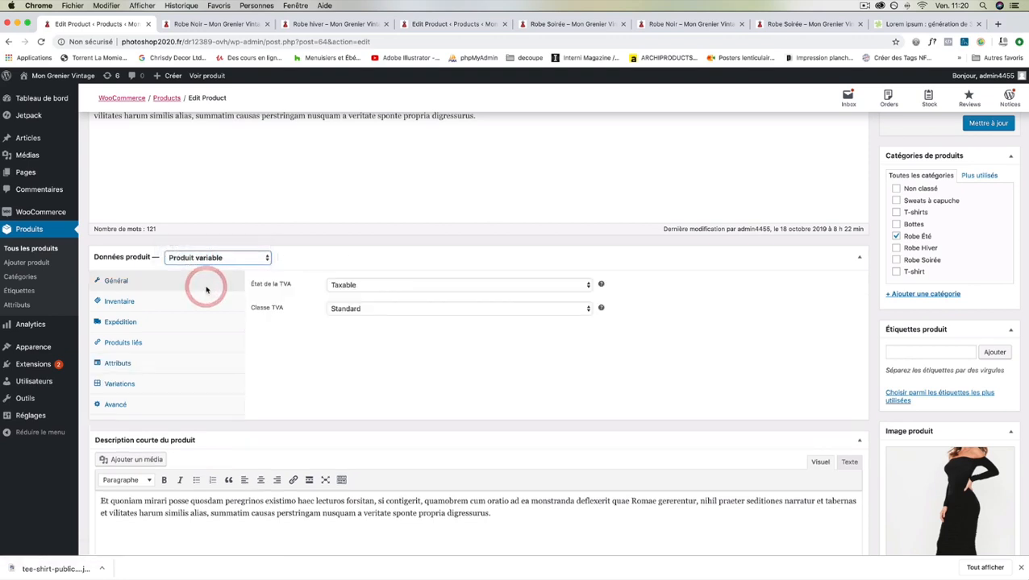
click(141, 364)
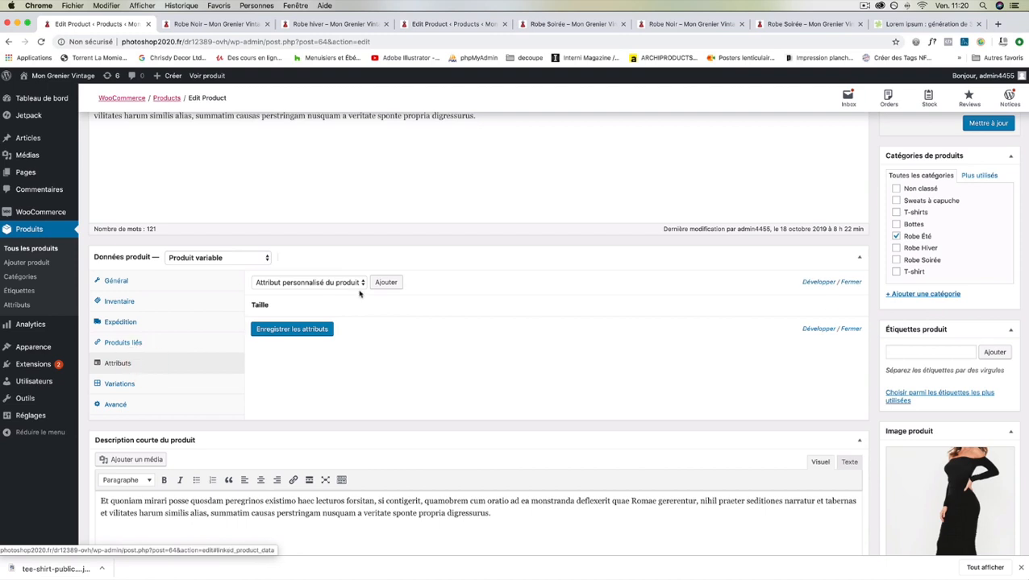
click(125, 386)
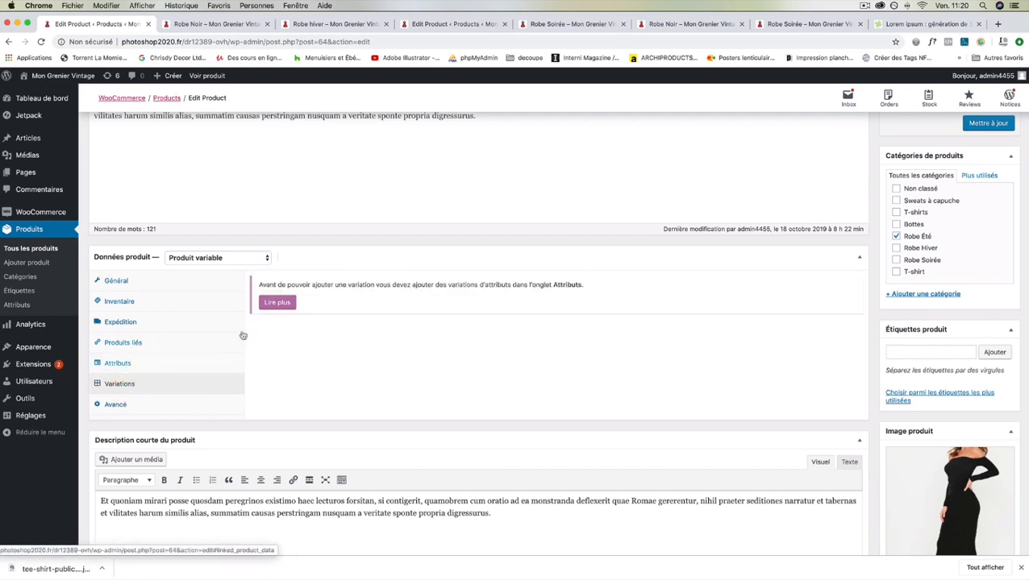
Step: Enable the Taille attribute for use in variations and save the attributes
click(180, 369)
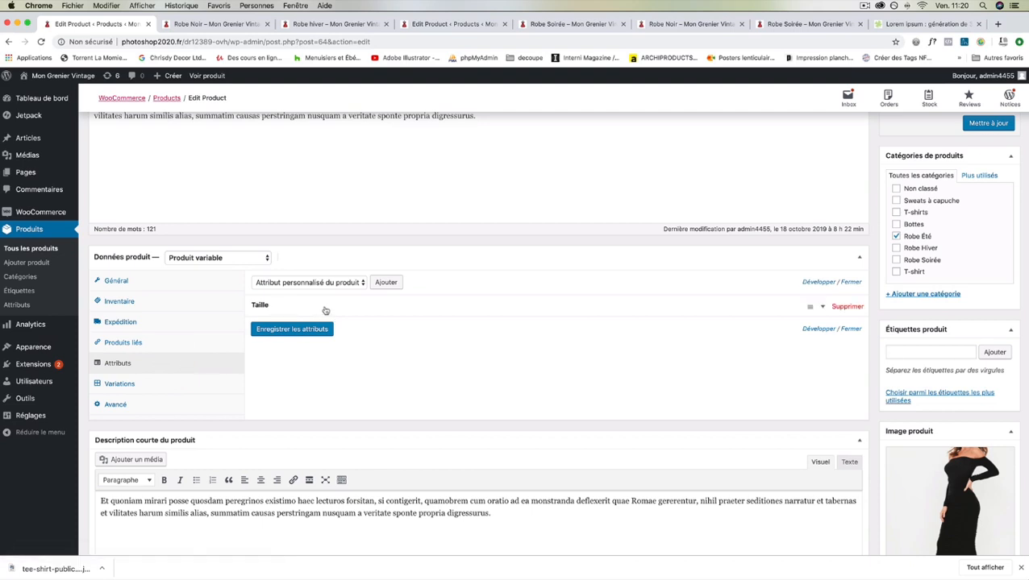
click(823, 307)
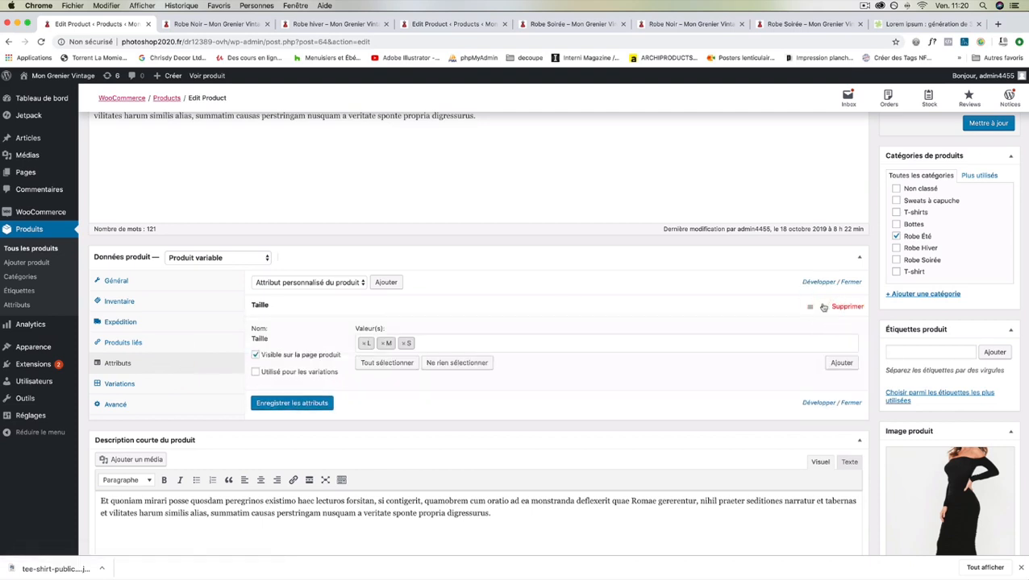
click(257, 372)
click(284, 403)
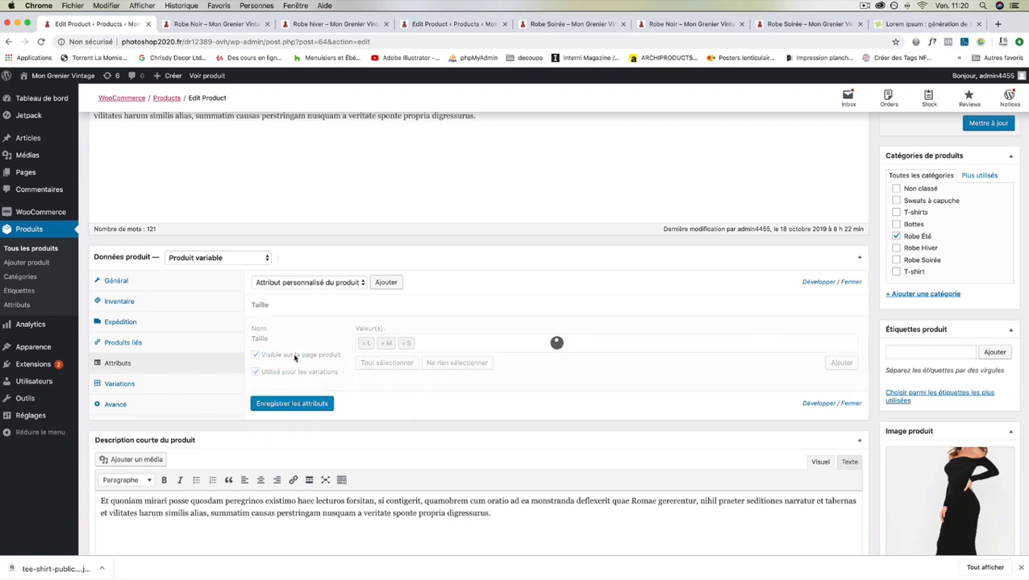
Step: Create variations for all attributes of the Robe Noir product and confirm their generation
click(121, 384)
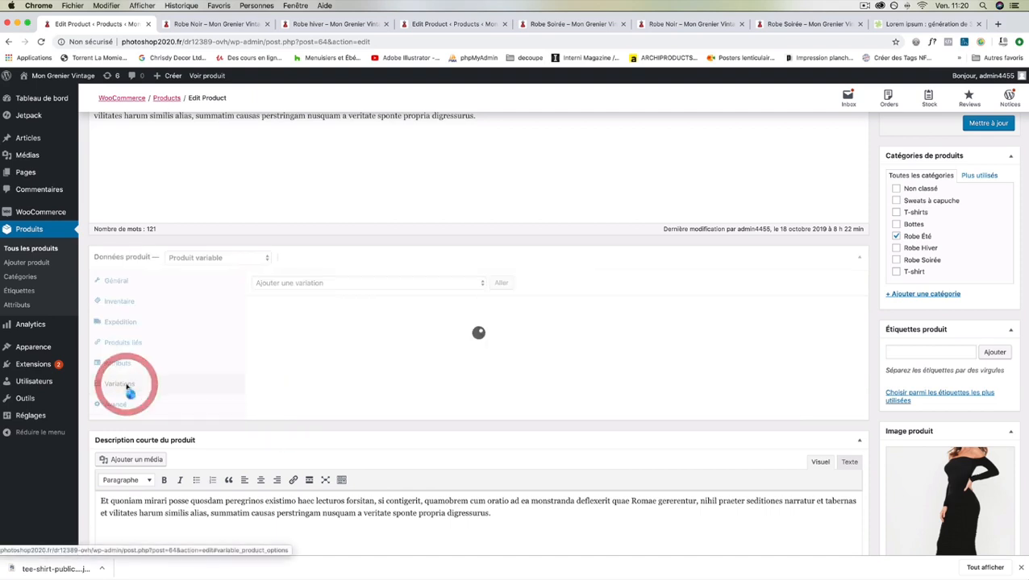
click(462, 284)
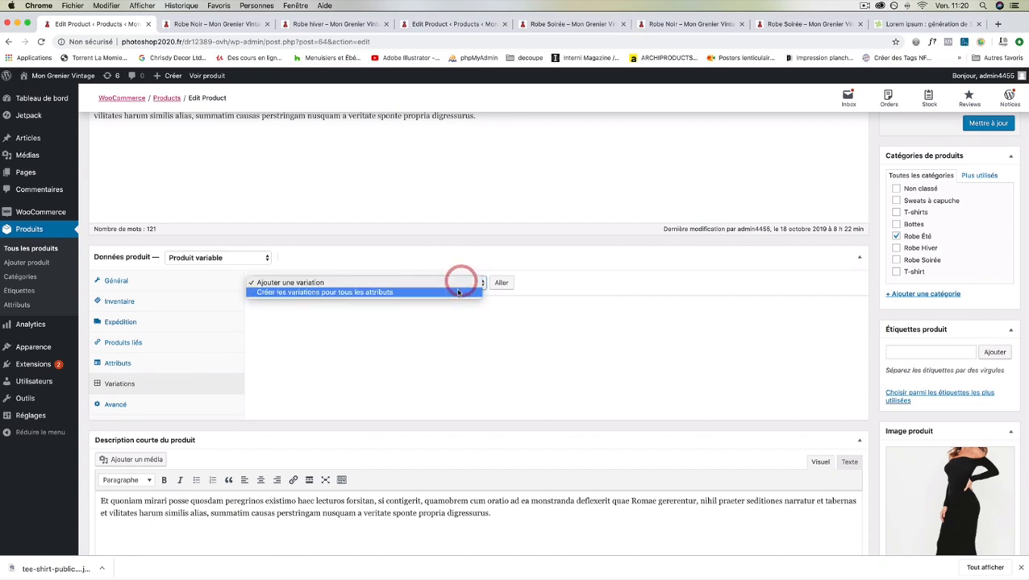
click(457, 292)
click(501, 285)
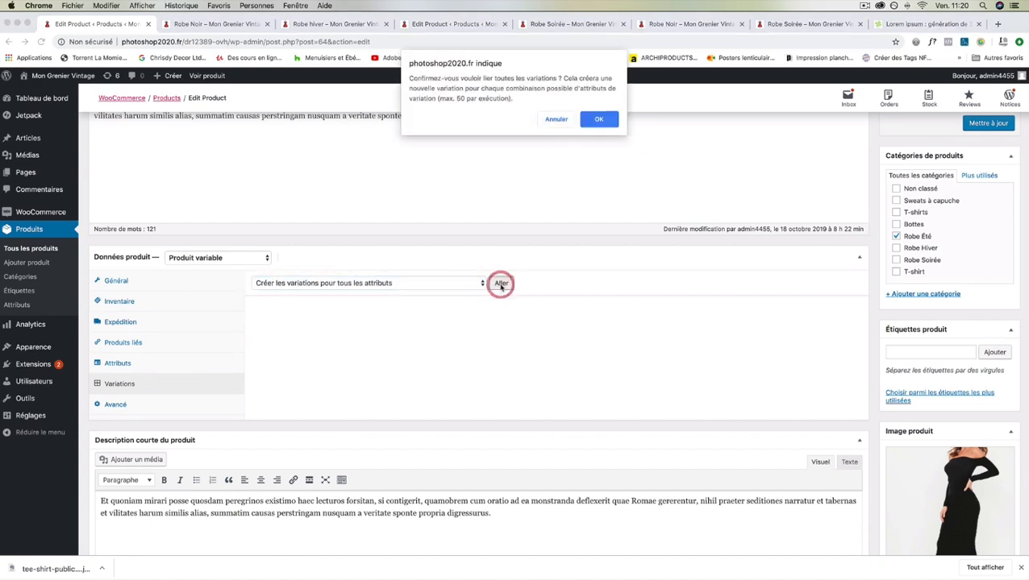
click(601, 118)
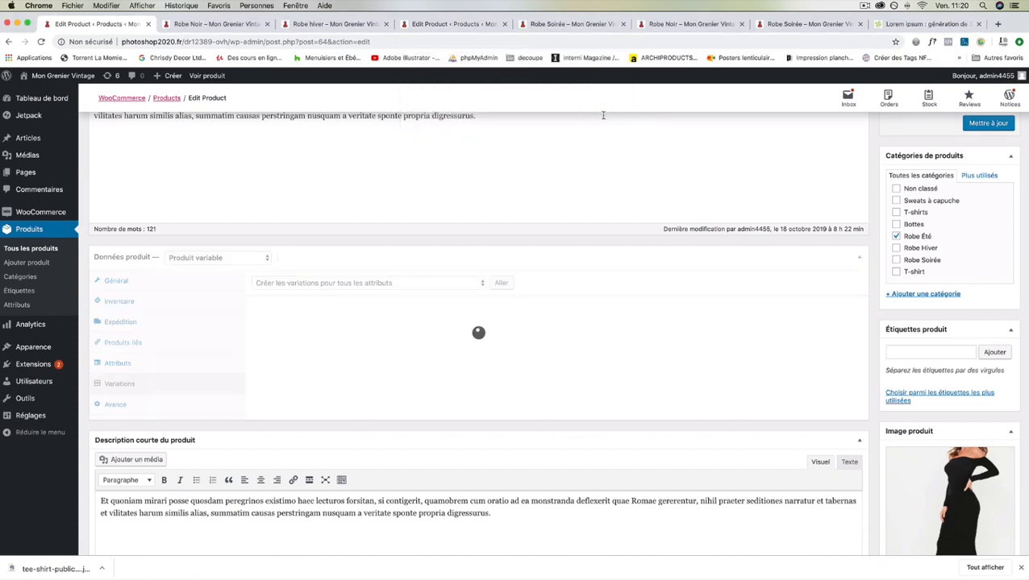
click(603, 102)
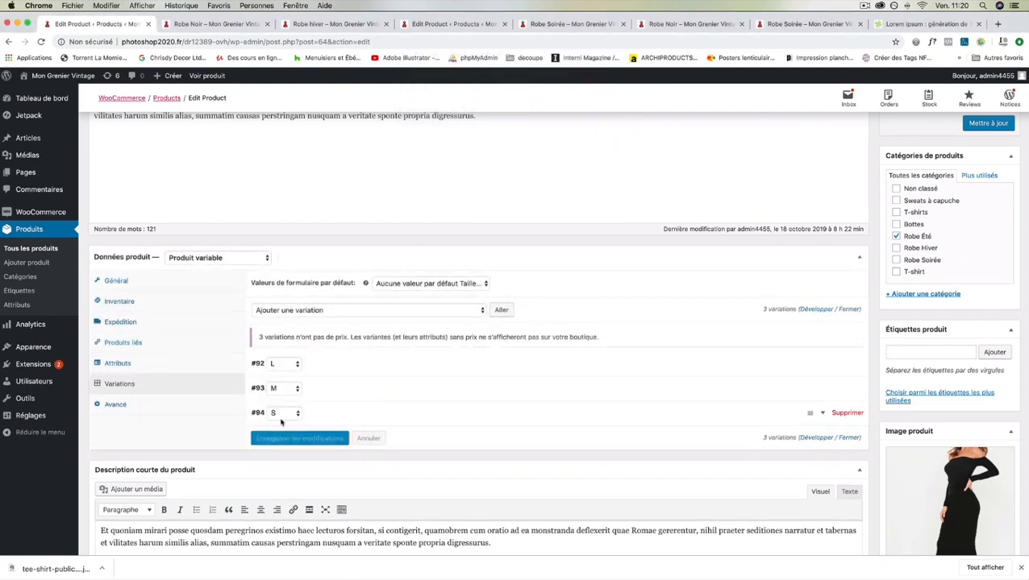
Step: Update the Robe Noir product, check its refreshed shop page and return to the product editor
click(990, 125)
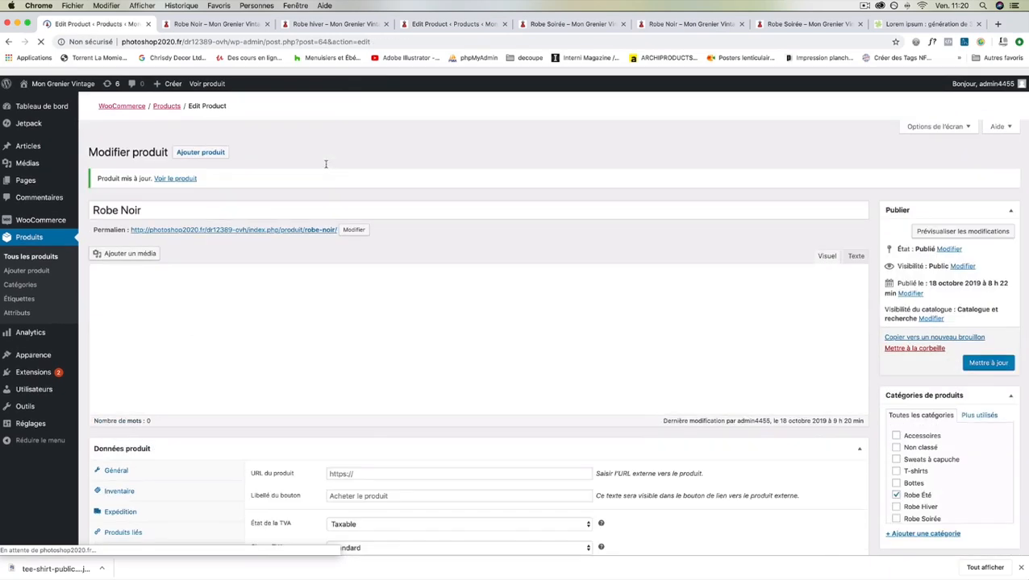
click(208, 23)
click(41, 42)
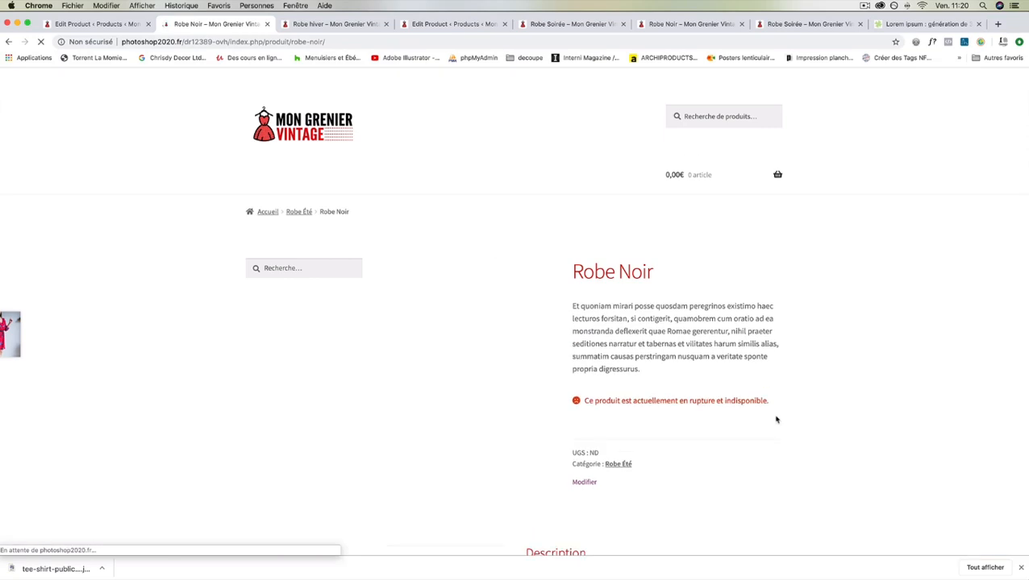
click(121, 29)
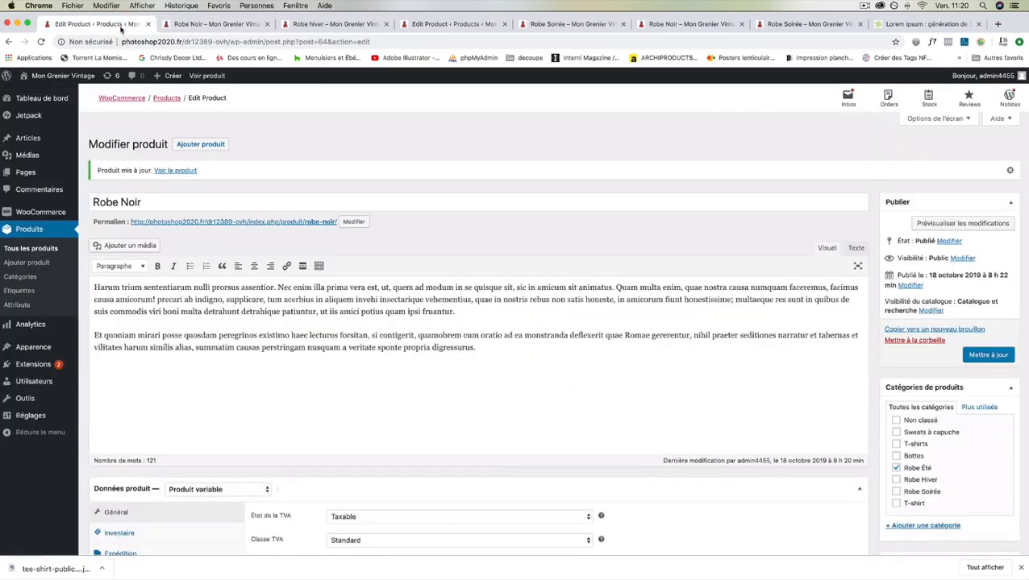
Step: Set the regular price of the L variation to 44 € and copy the value
scroll(378, 253, down, 5)
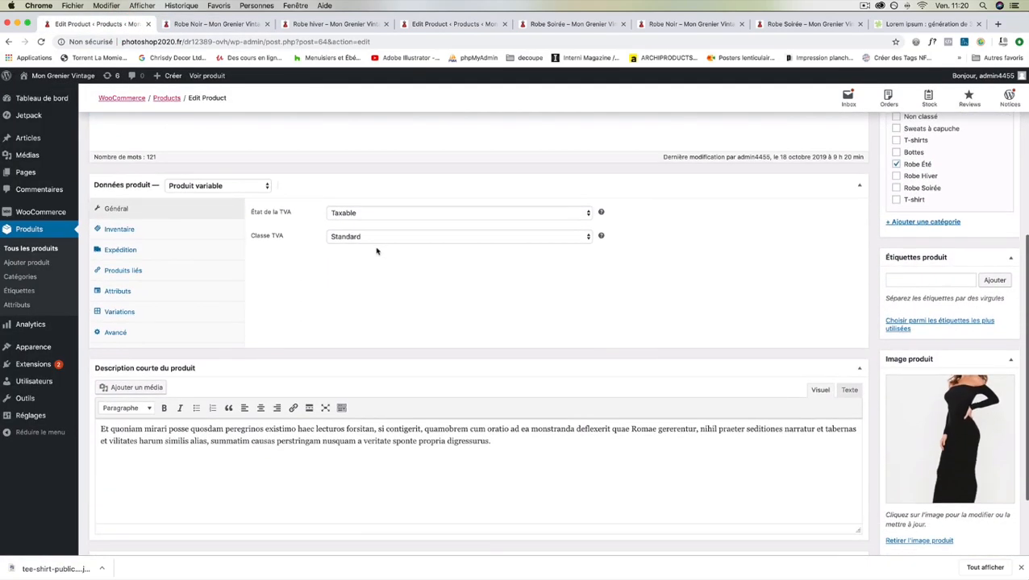
scroll(379, 252, up, 1)
click(190, 345)
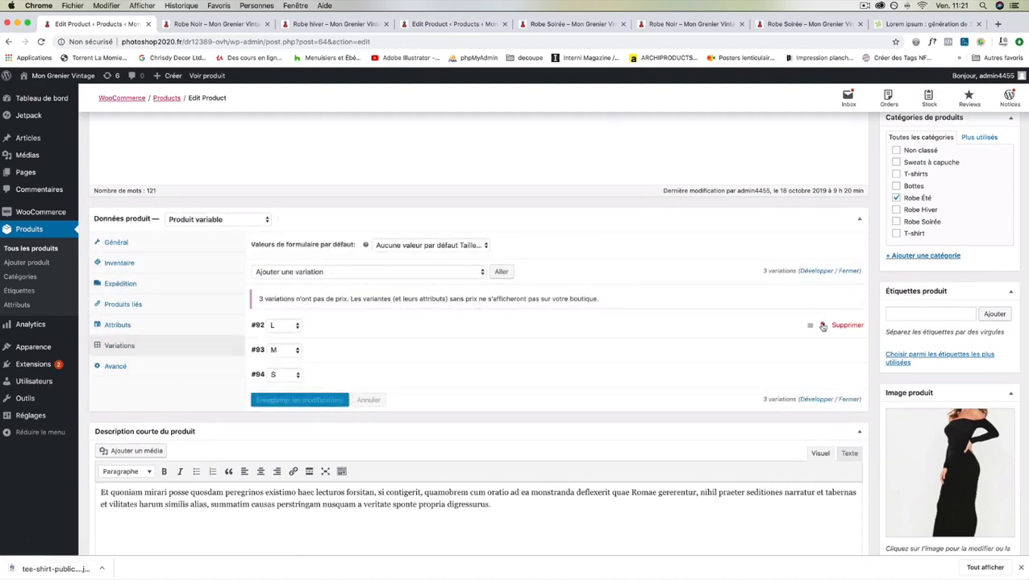
click(822, 324)
click(338, 439)
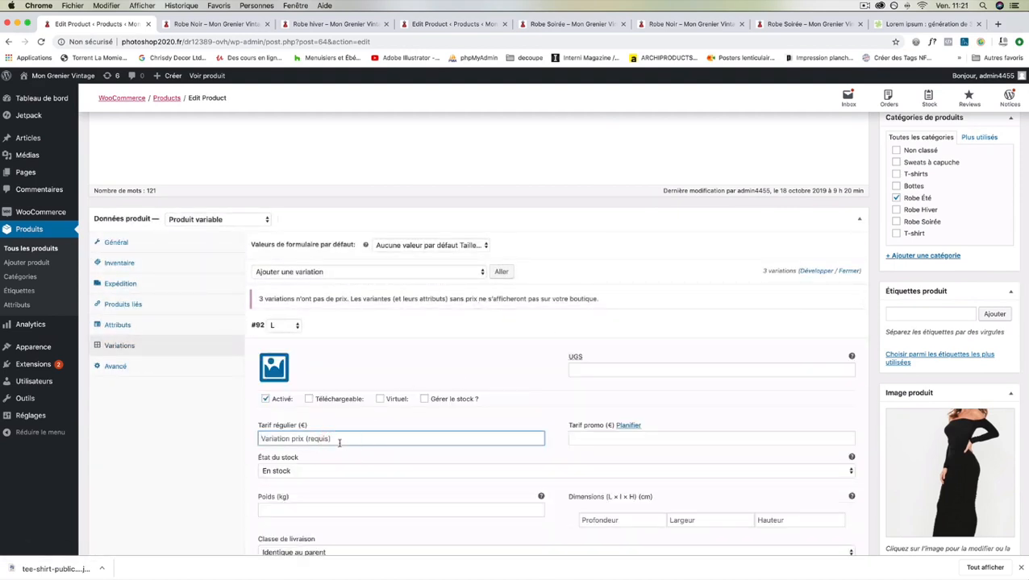
text(44)
key(super+a)
key(super+c)
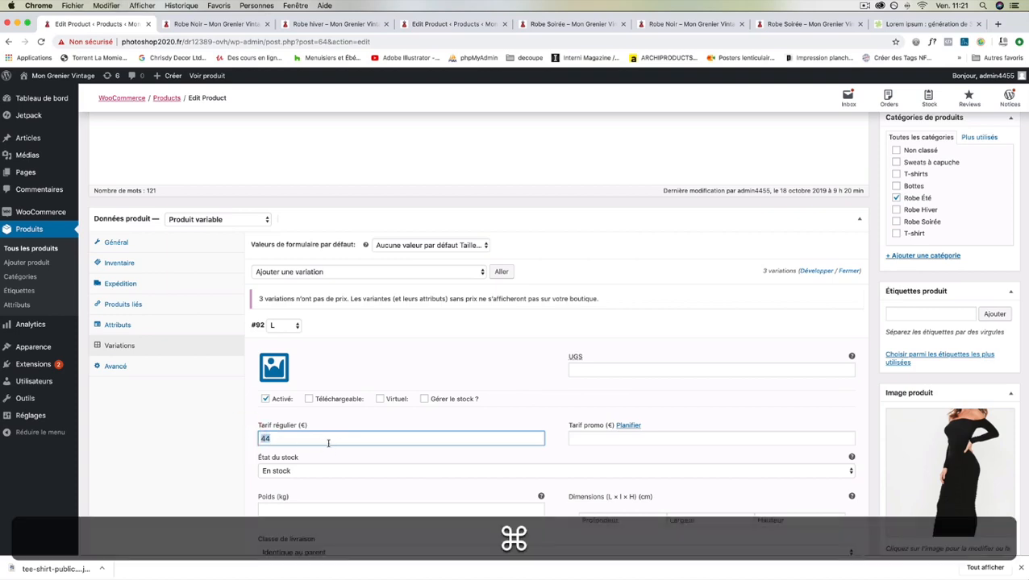
Step: Expand the M variation and set its regular price to 44 €
scroll(335, 447, down, 5)
scroll(749, 364, down, 4)
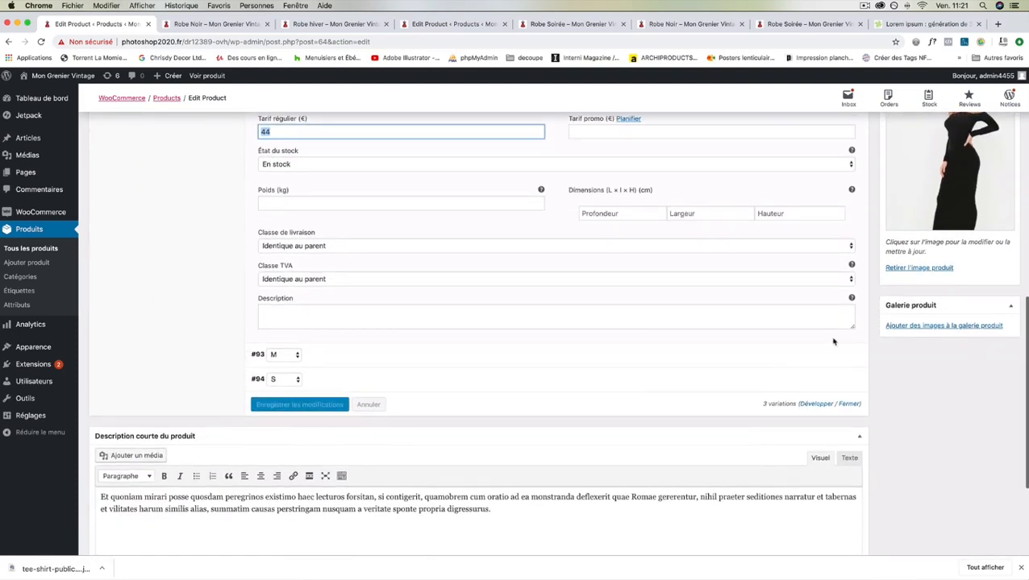
click(629, 356)
click(322, 465)
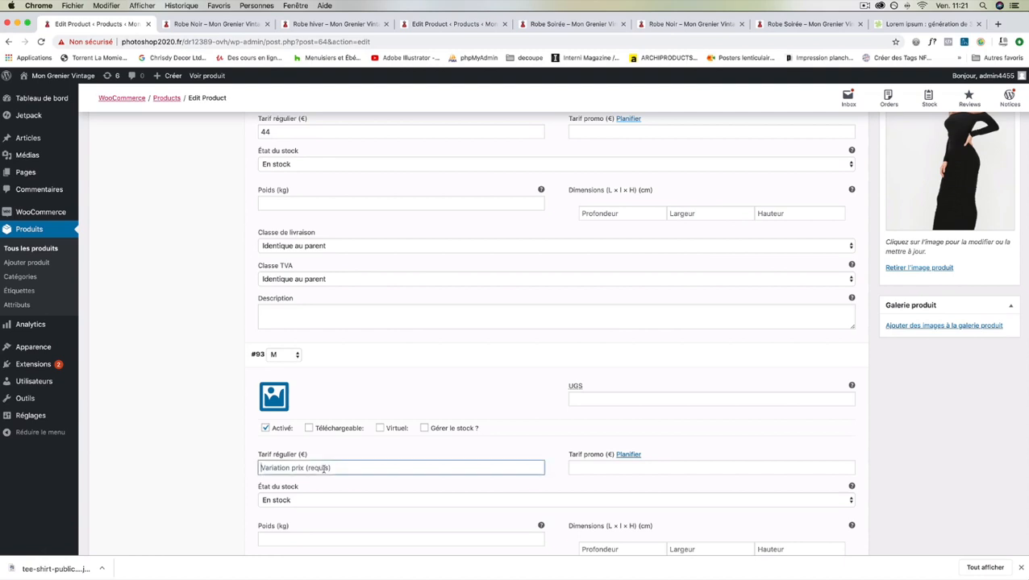
key(super+v)
Step: Set the regular price of the S variation to 44 € and save the variation changes
scroll(775, 247, down, 10)
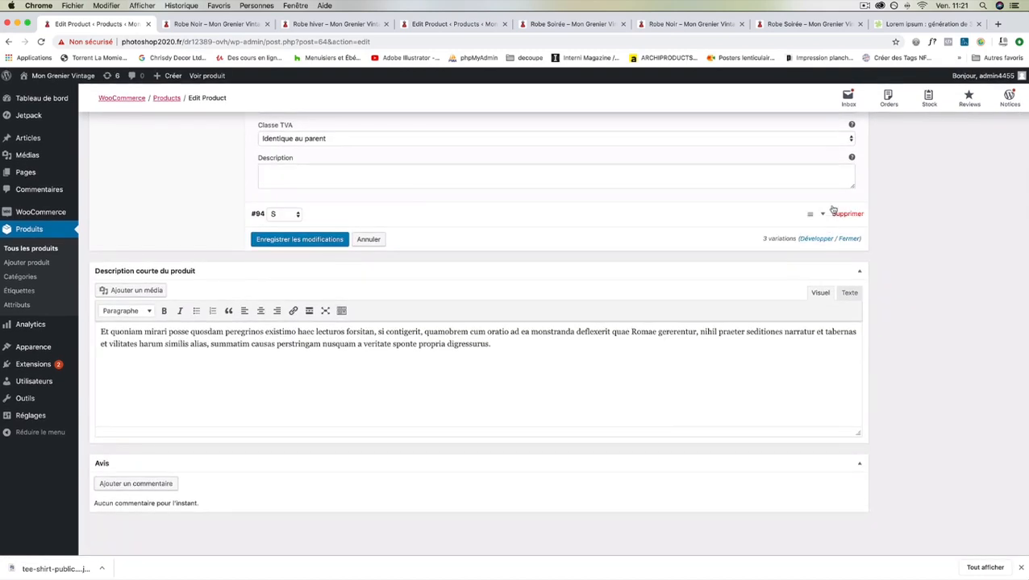
click(796, 218)
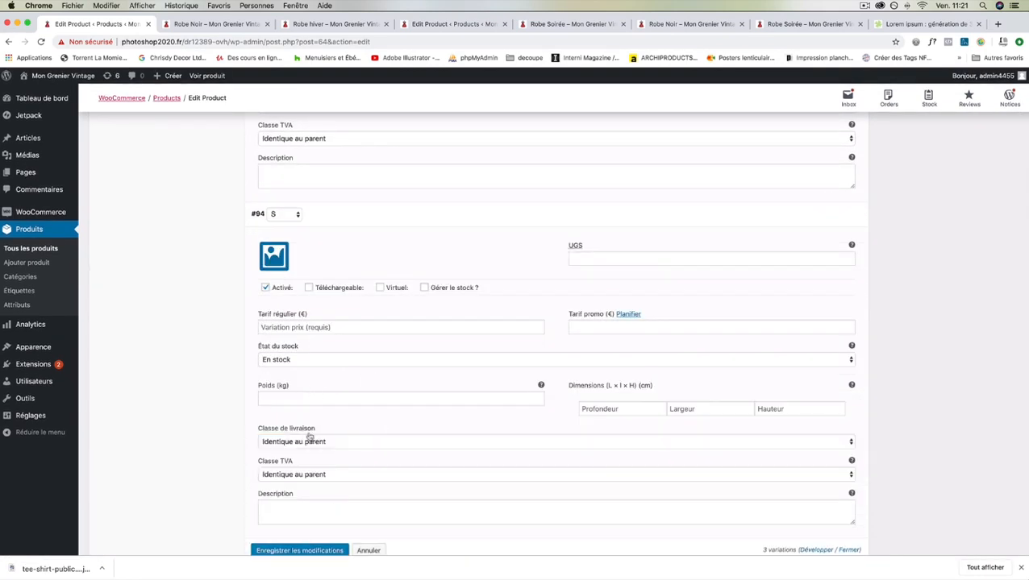
click(304, 328)
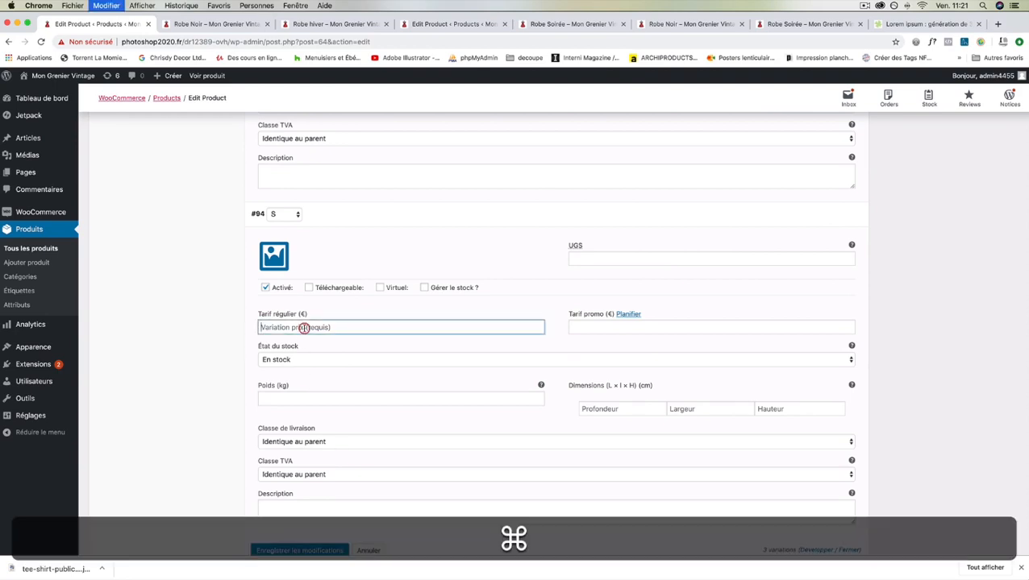
key(super+v)
scroll(306, 379, down, 4)
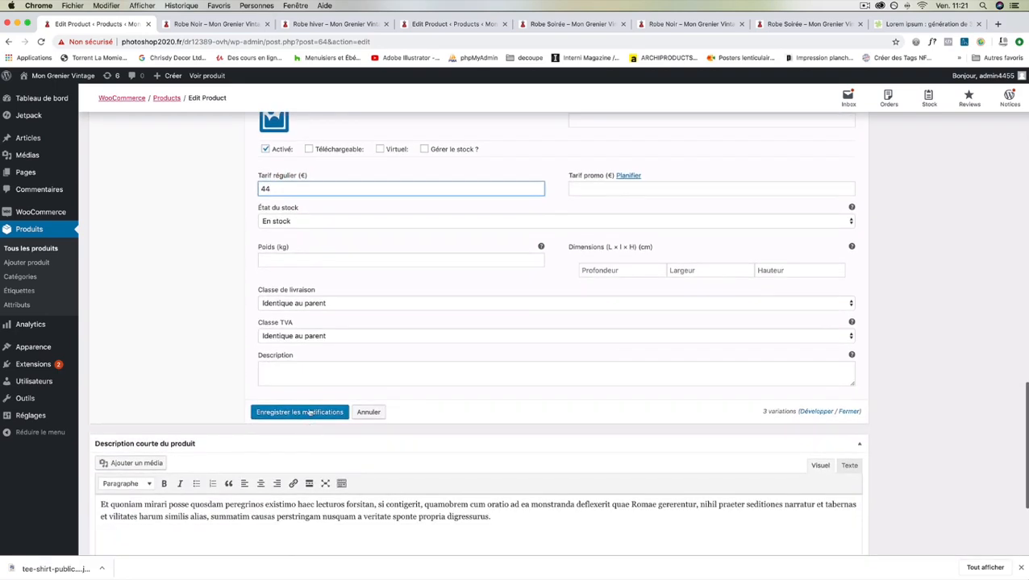
click(310, 414)
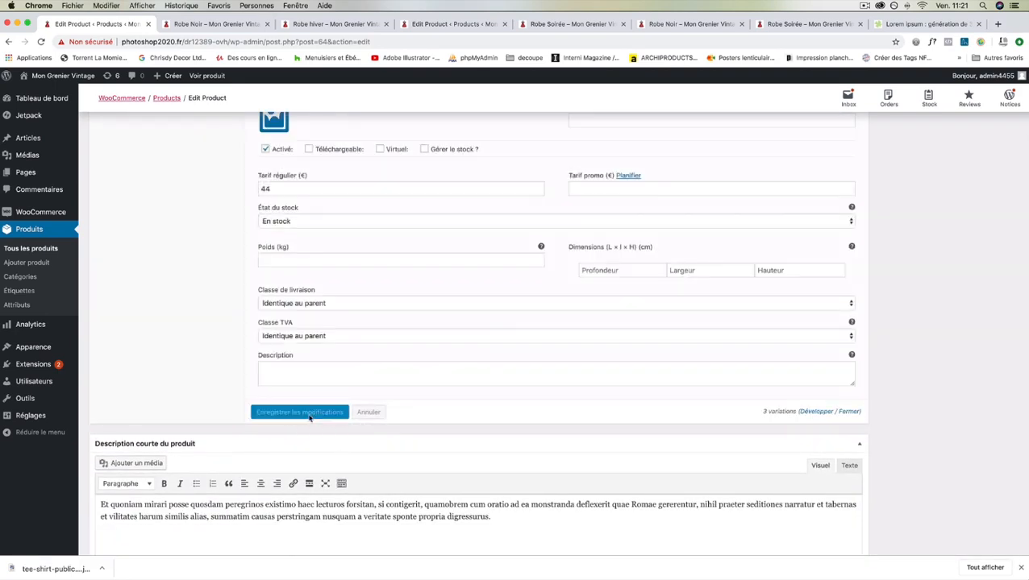
Step: Update the Robe Noir product and reload its shop page
scroll(310, 387, up, 4)
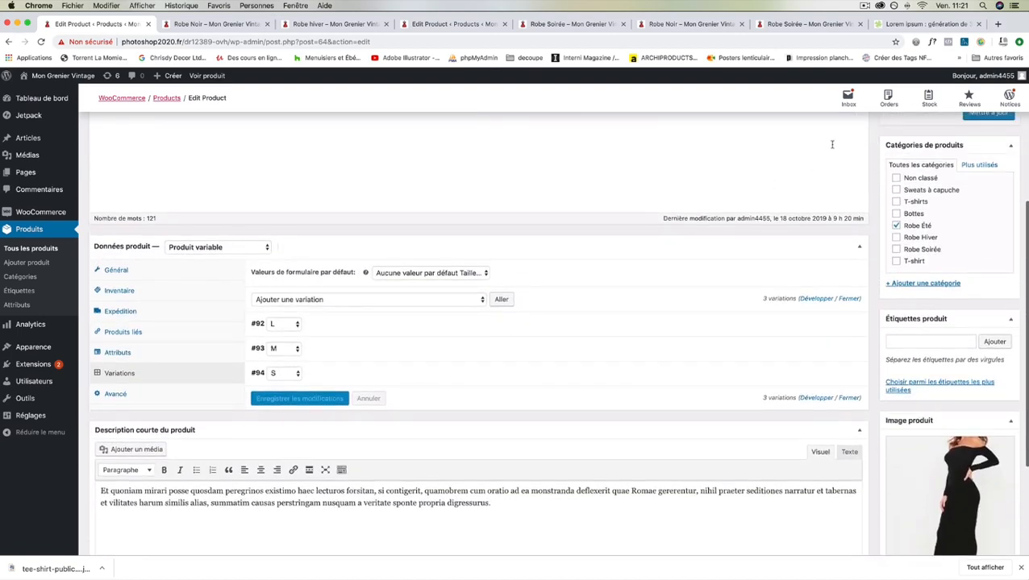
click(988, 114)
click(213, 23)
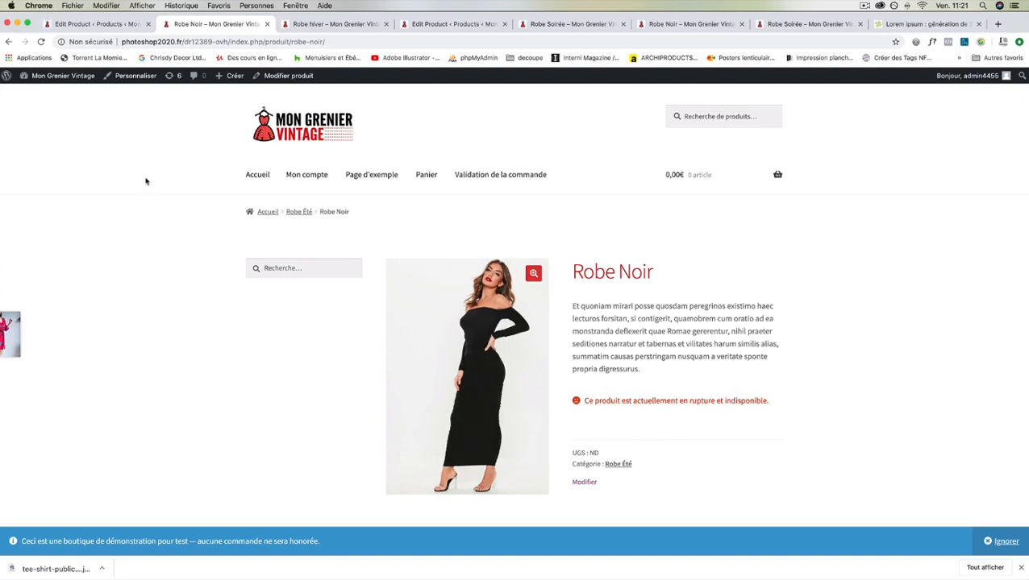
click(40, 42)
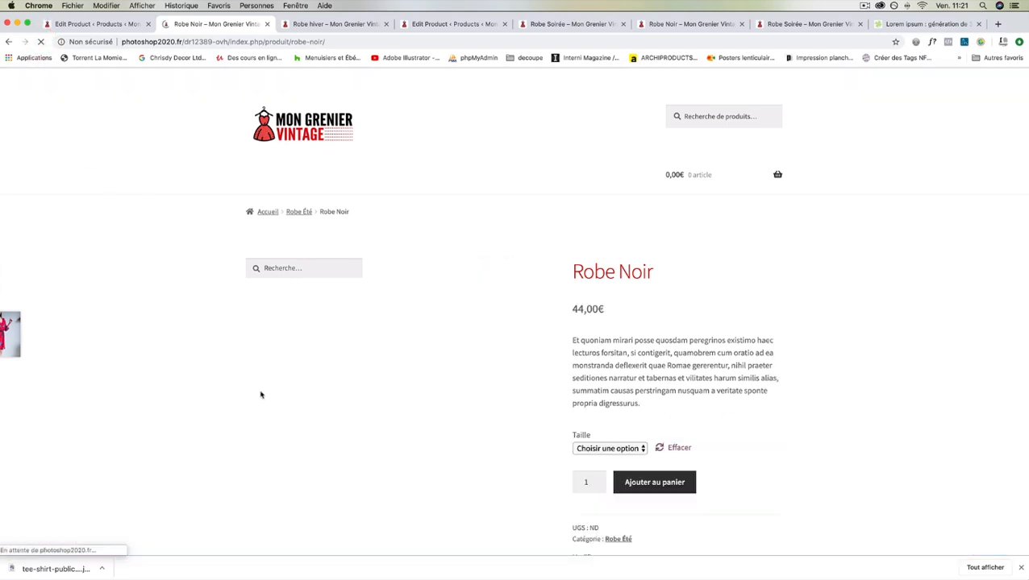
Step: Choose size L in the Taille options on the shop page, look over the page and return to the product editor
click(612, 448)
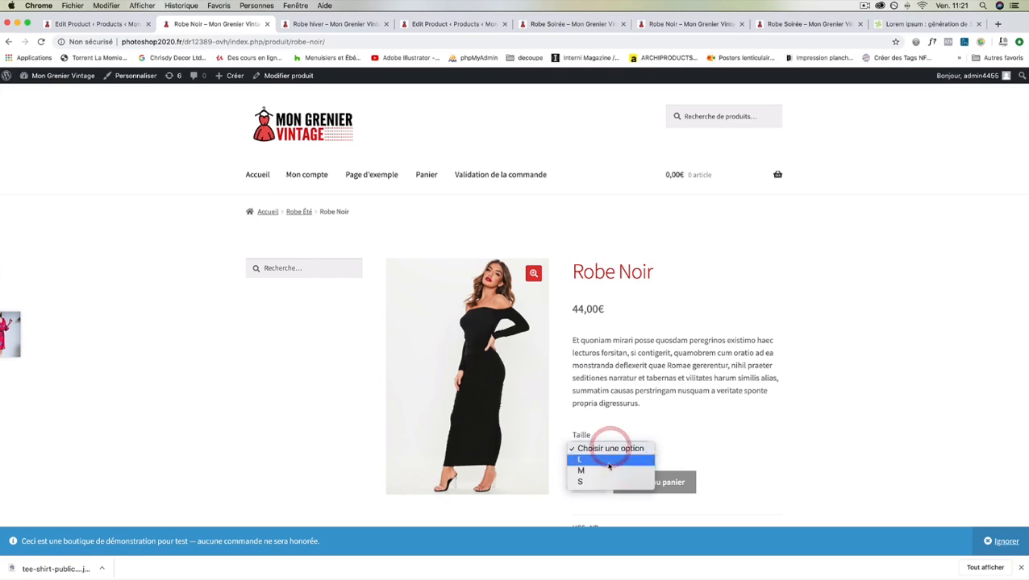
click(609, 461)
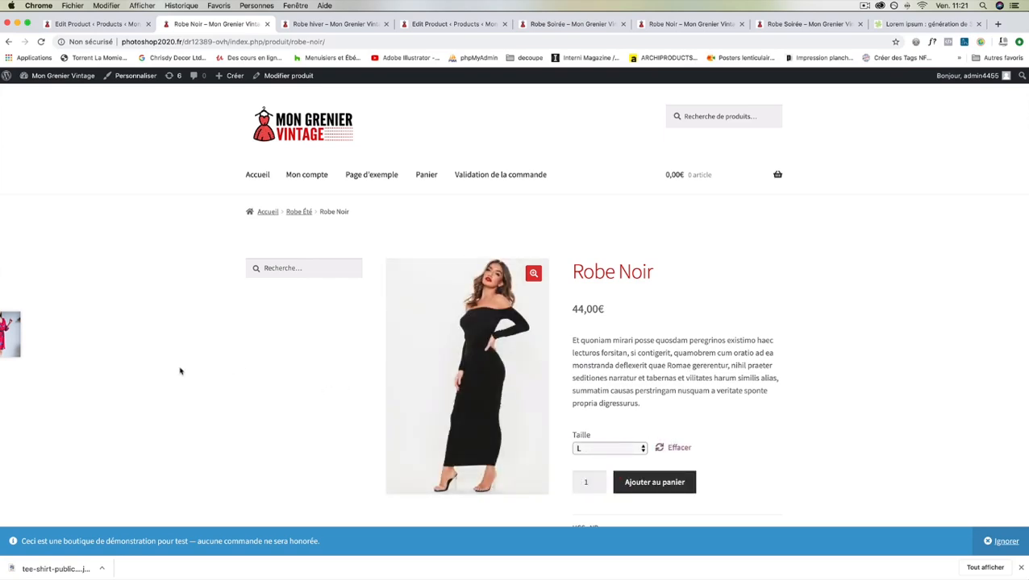
scroll(179, 370, down, 5)
scroll(180, 371, up, 5)
click(99, 24)
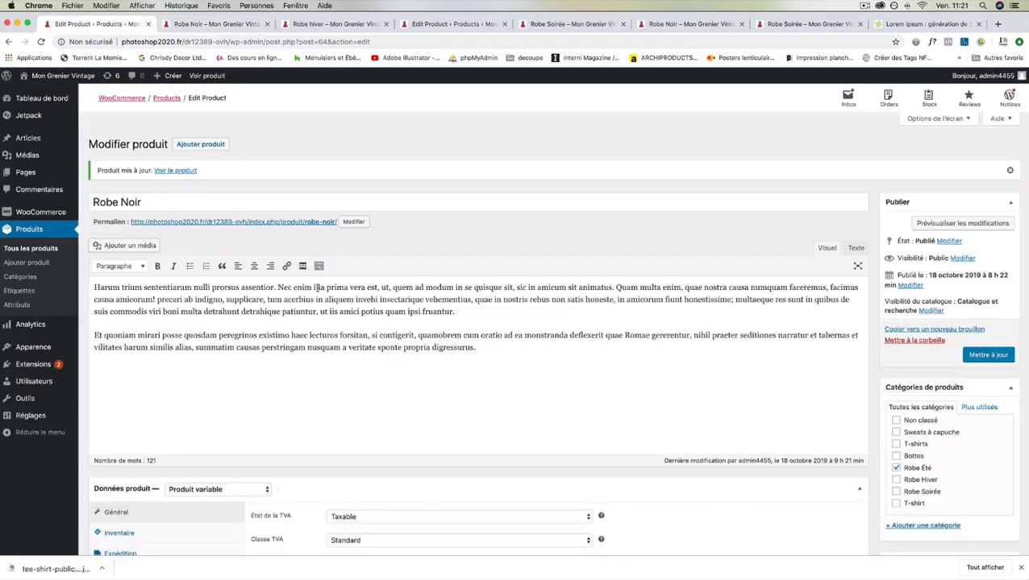